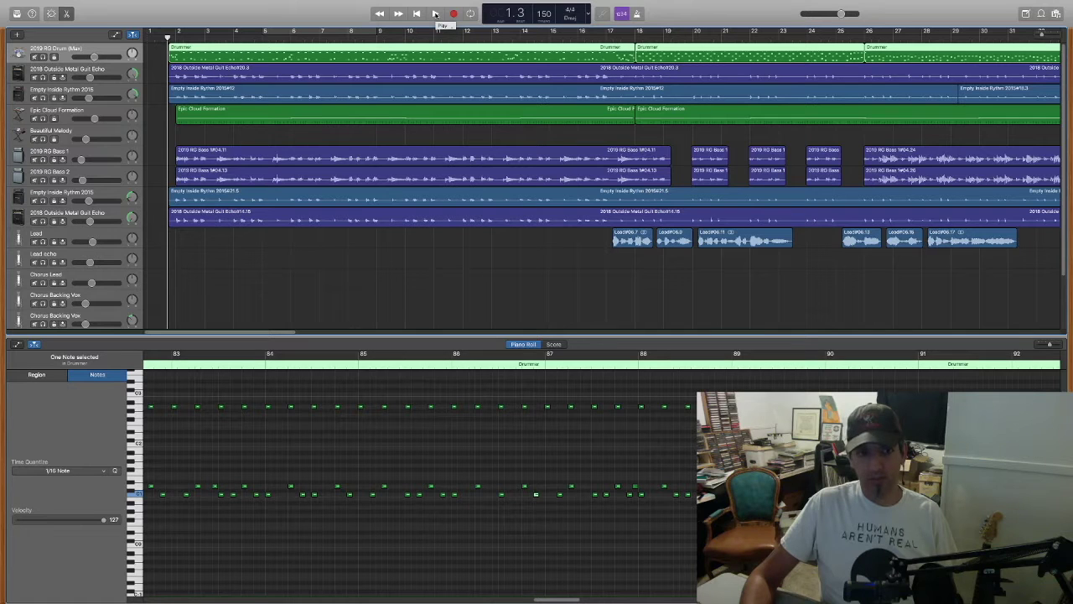
Play the opening bars of the song and return the playhead to bar 3
click(436, 13)
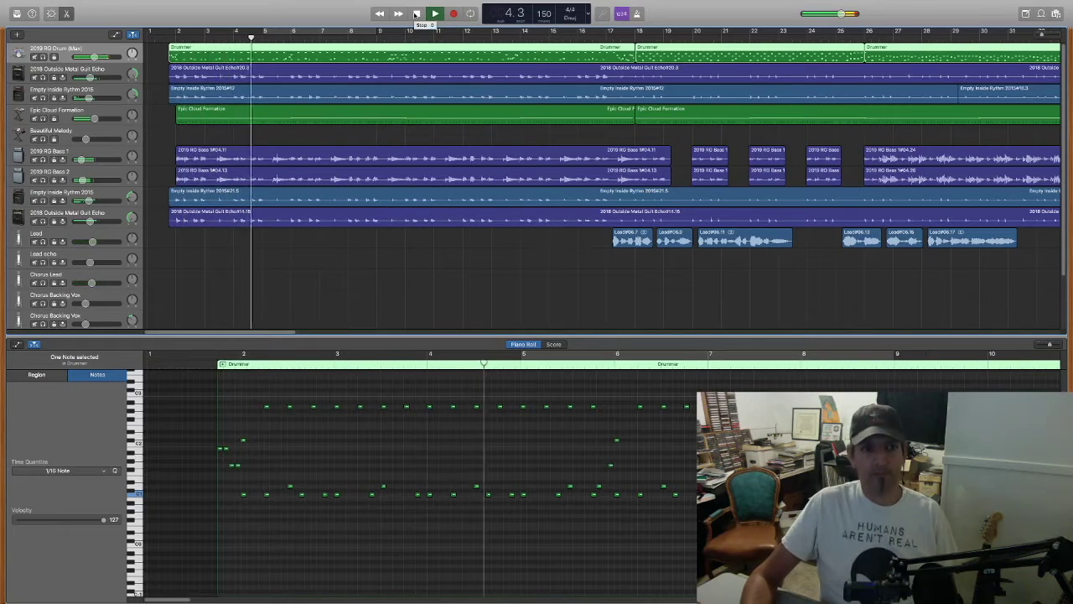
click(416, 13)
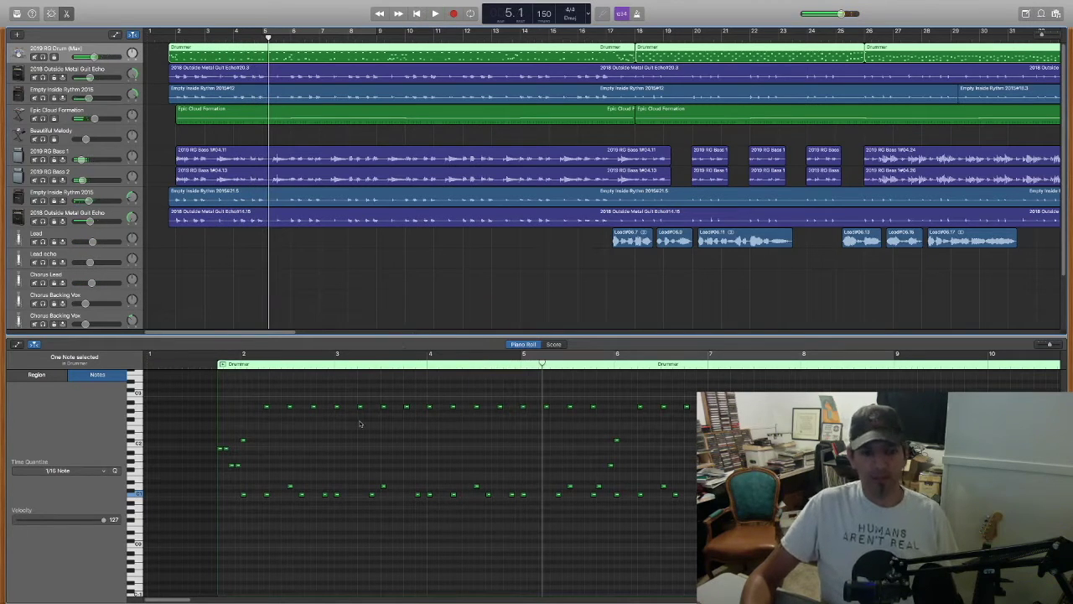
drag(541, 364, 335, 396)
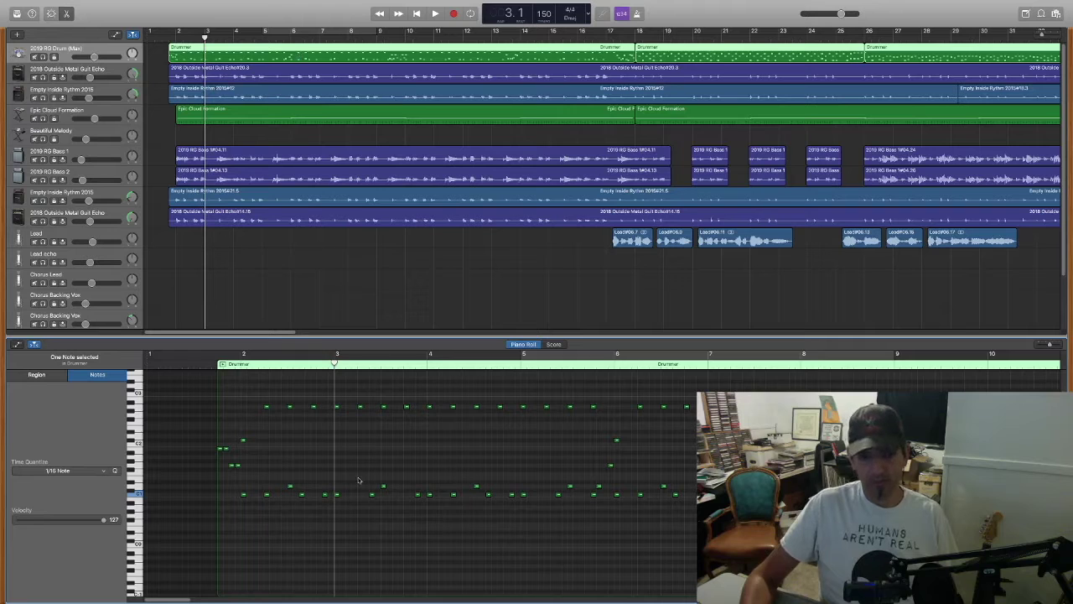
Audition the low drum notes around bars 3 and 4 of the Drummer region and play the song from bar 3
click(324, 494)
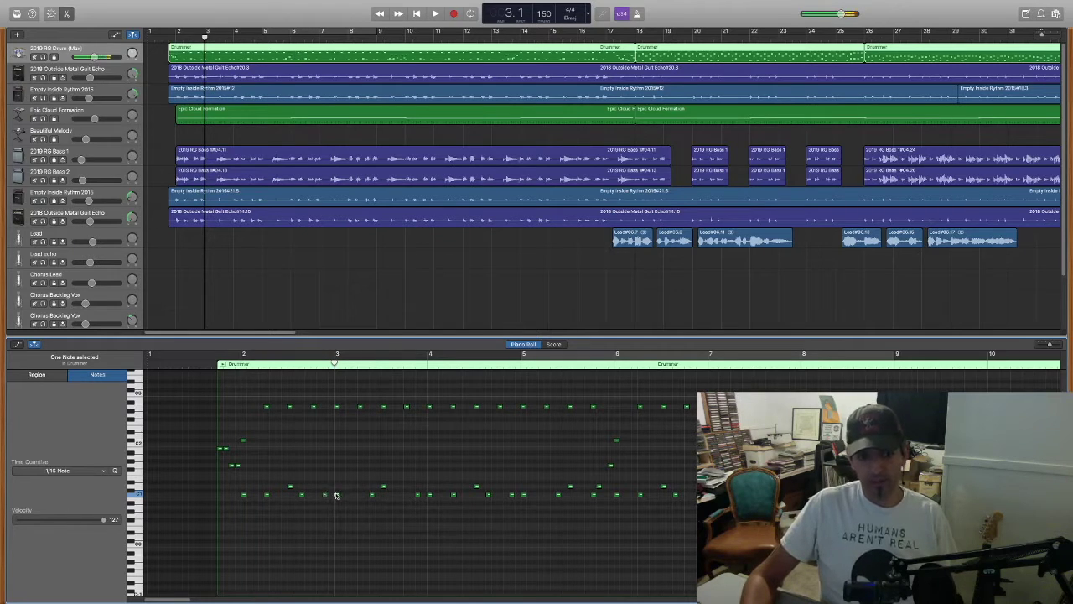
click(418, 494)
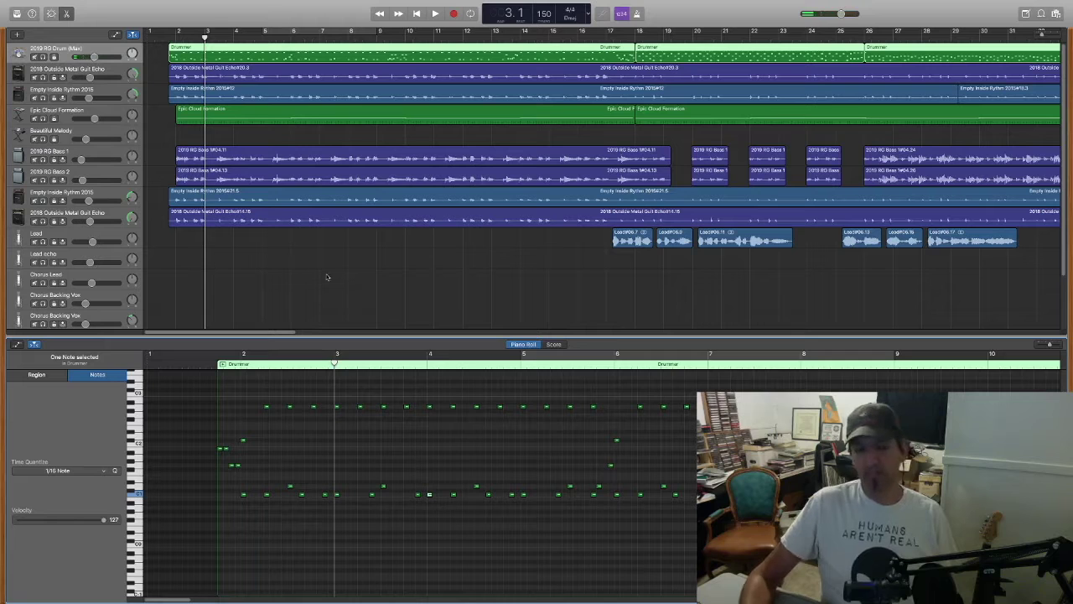
click(435, 13)
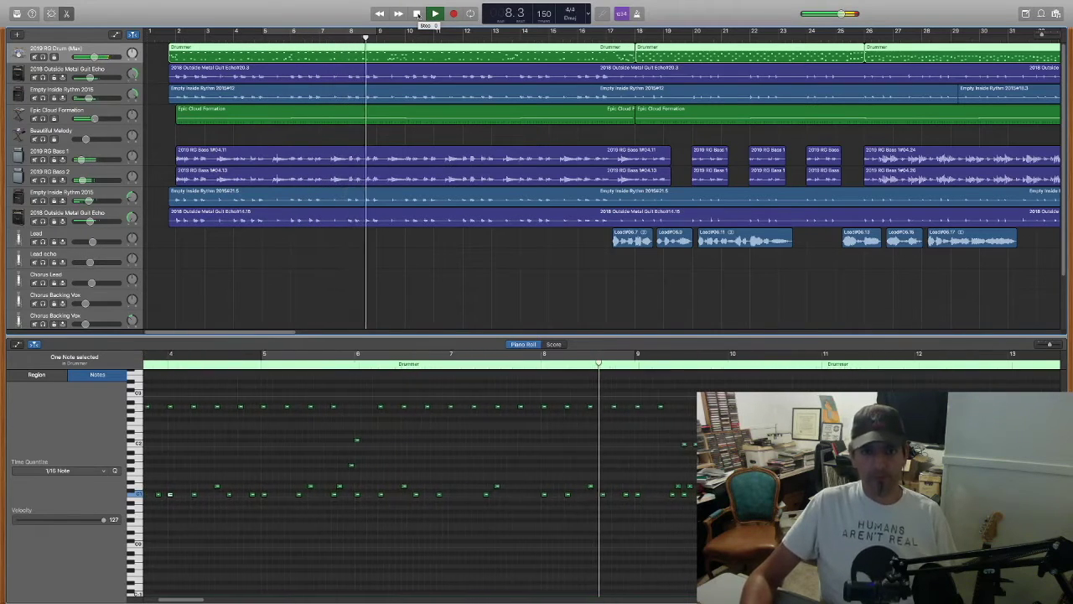
click(417, 14)
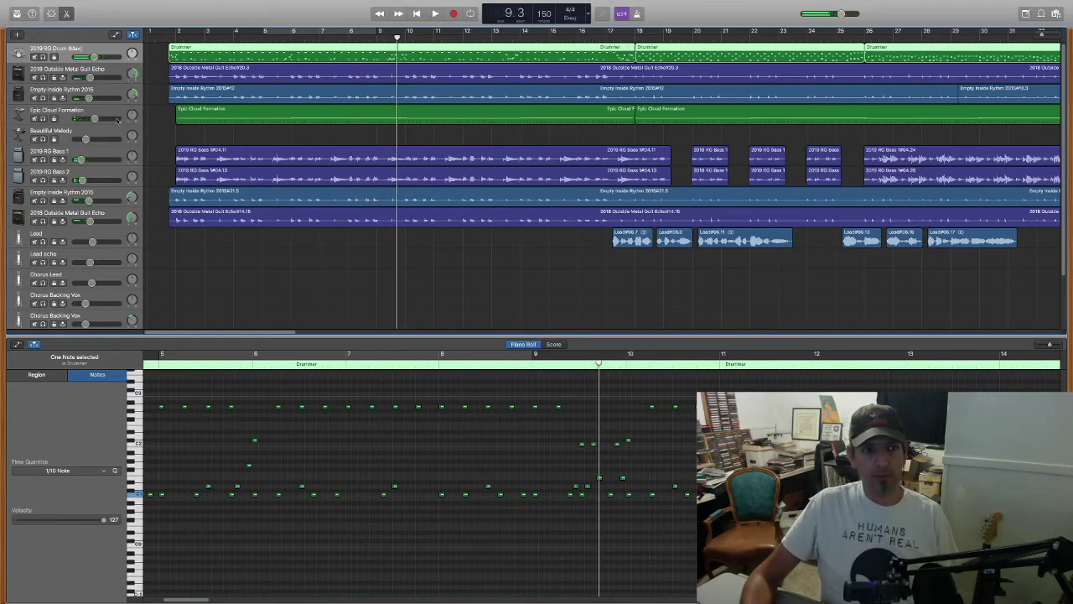
Solo the Epic Cloud Formation track, play it back and show its Smart Controls
click(44, 118)
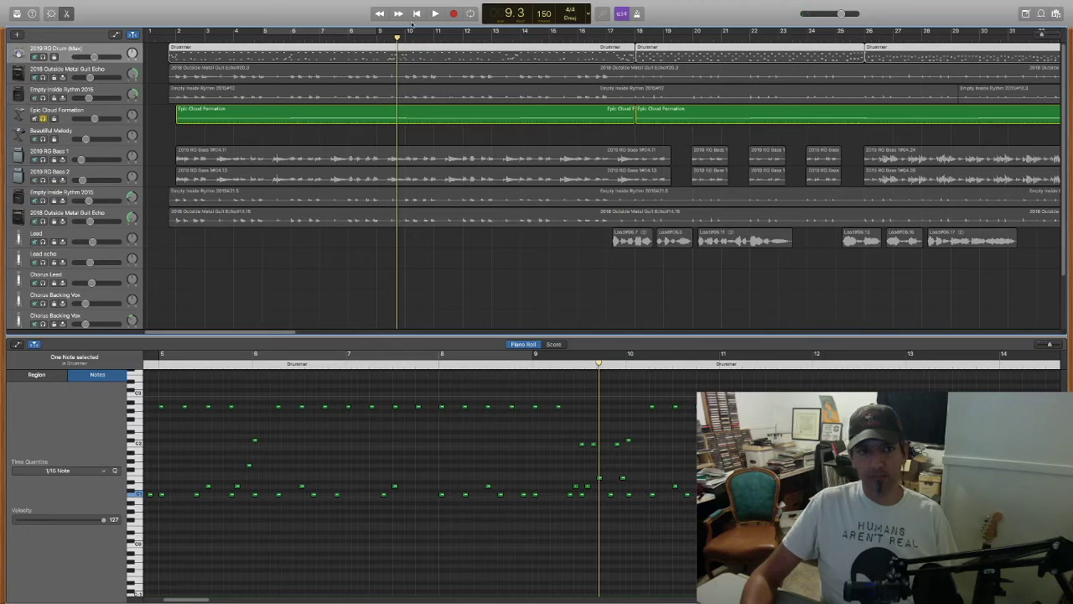
click(74, 118)
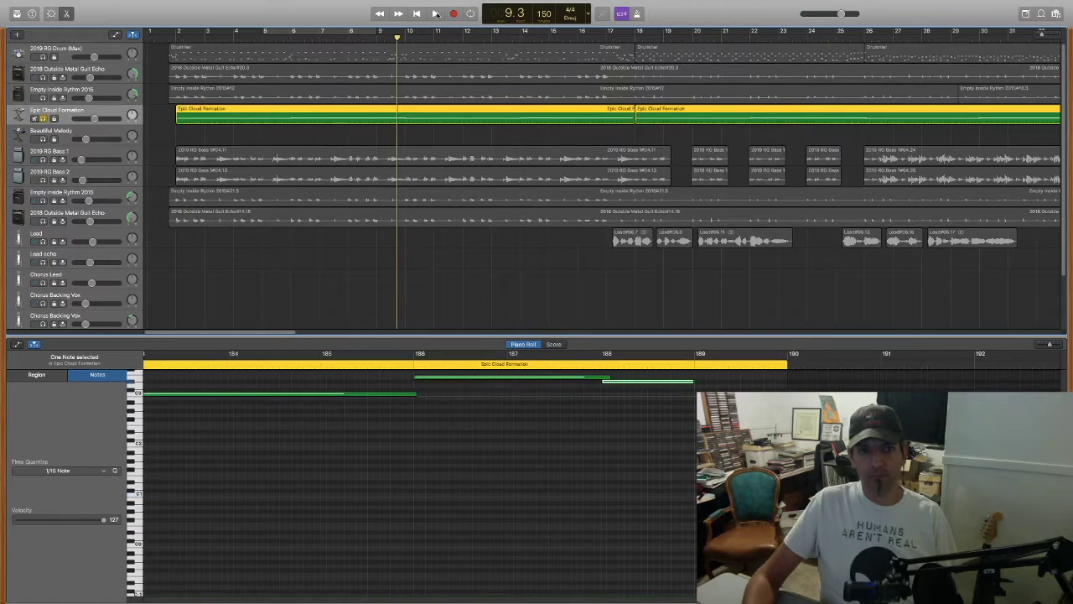
click(435, 15)
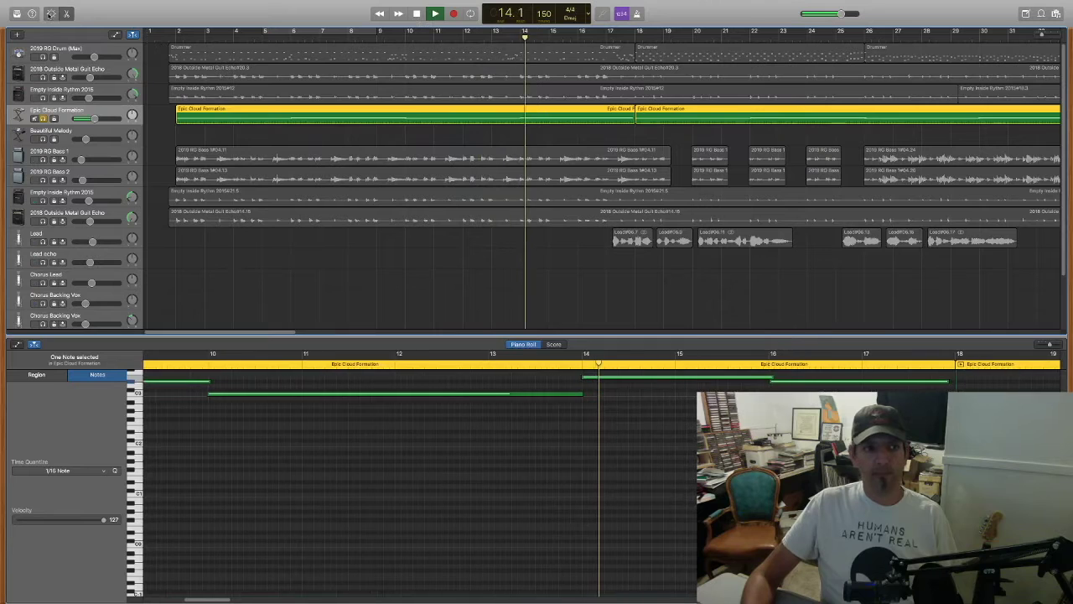
click(51, 13)
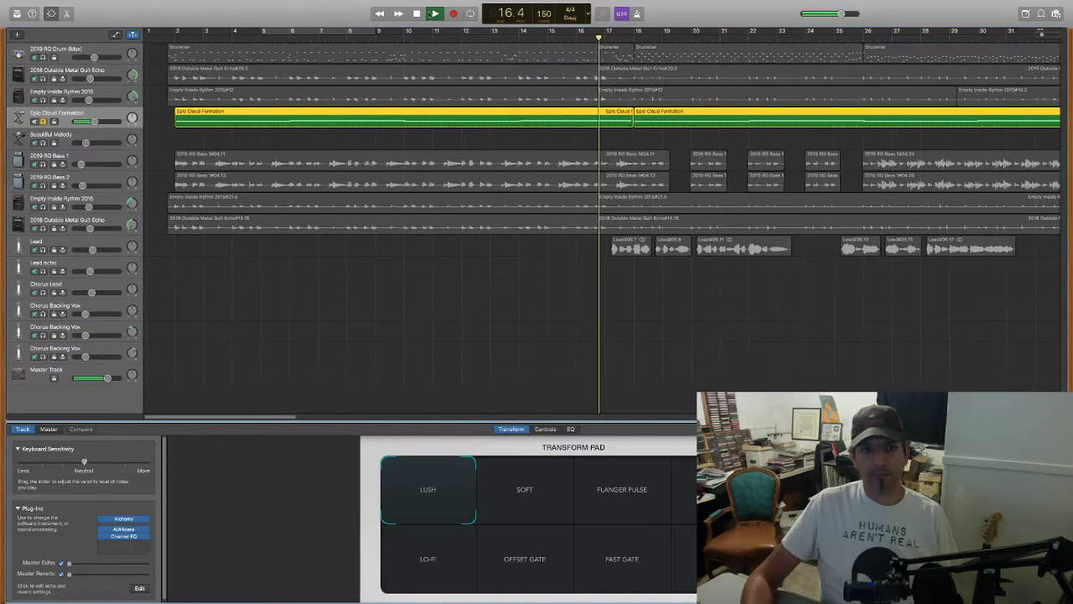
click(418, 13)
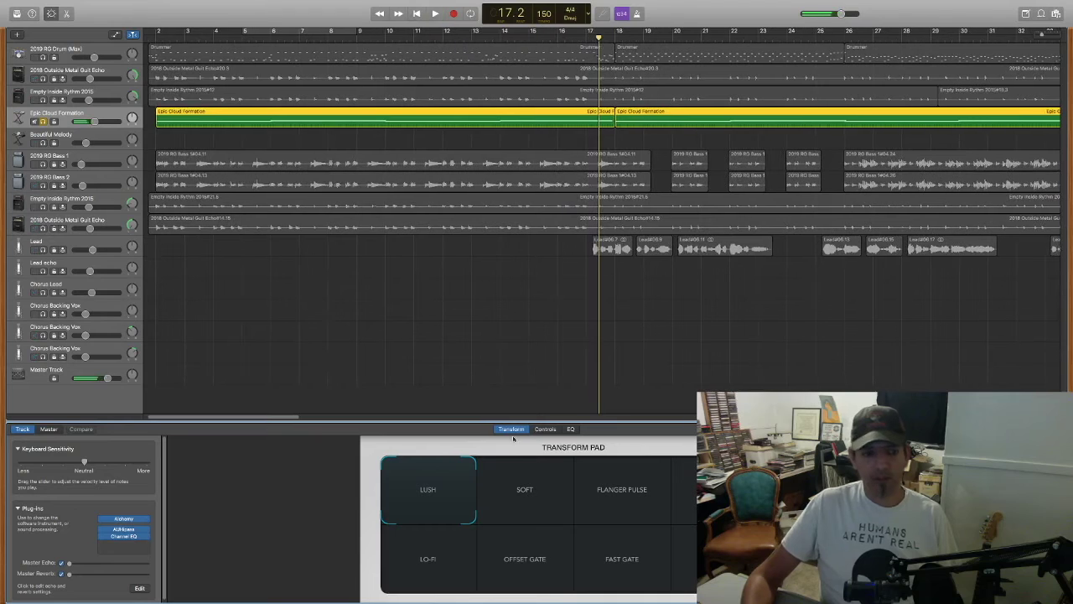
Show the control knobs of the Epic Cloud Formation track and open its AUHipass plug-in
click(546, 429)
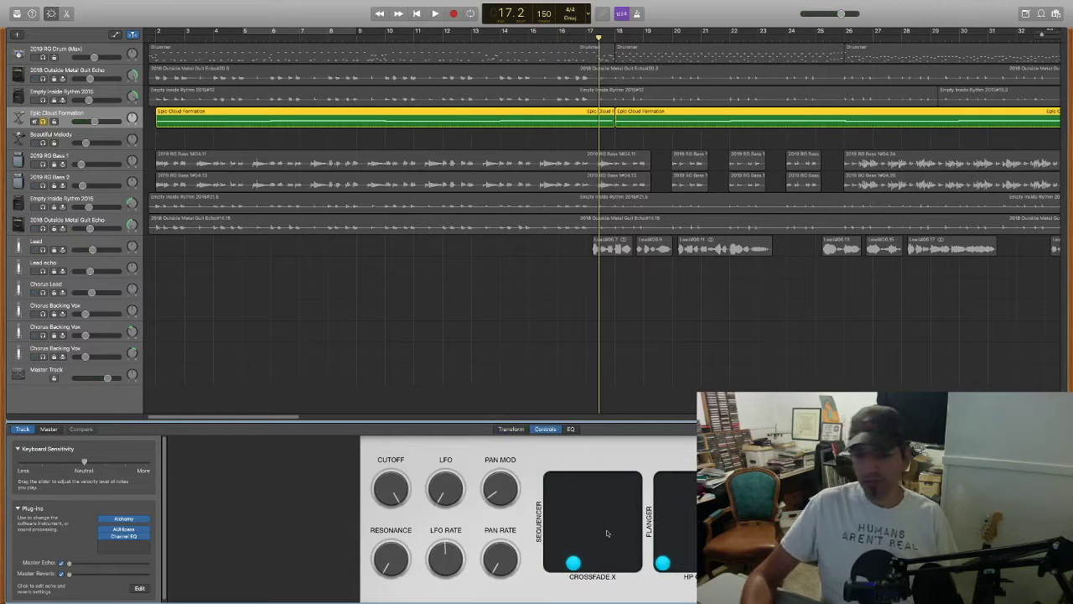
mouse_move(124, 532)
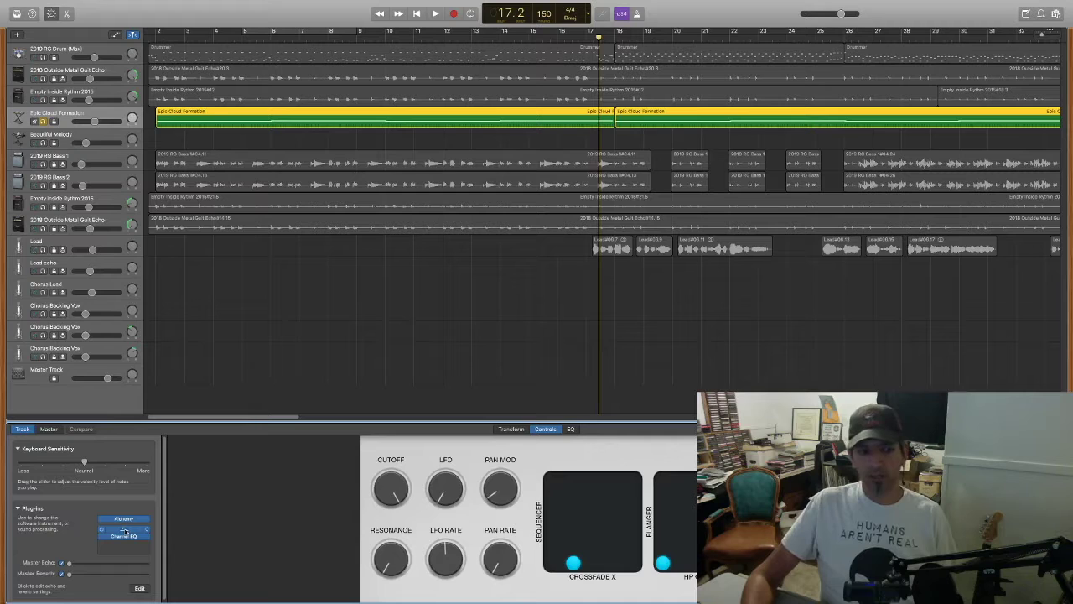
click(124, 530)
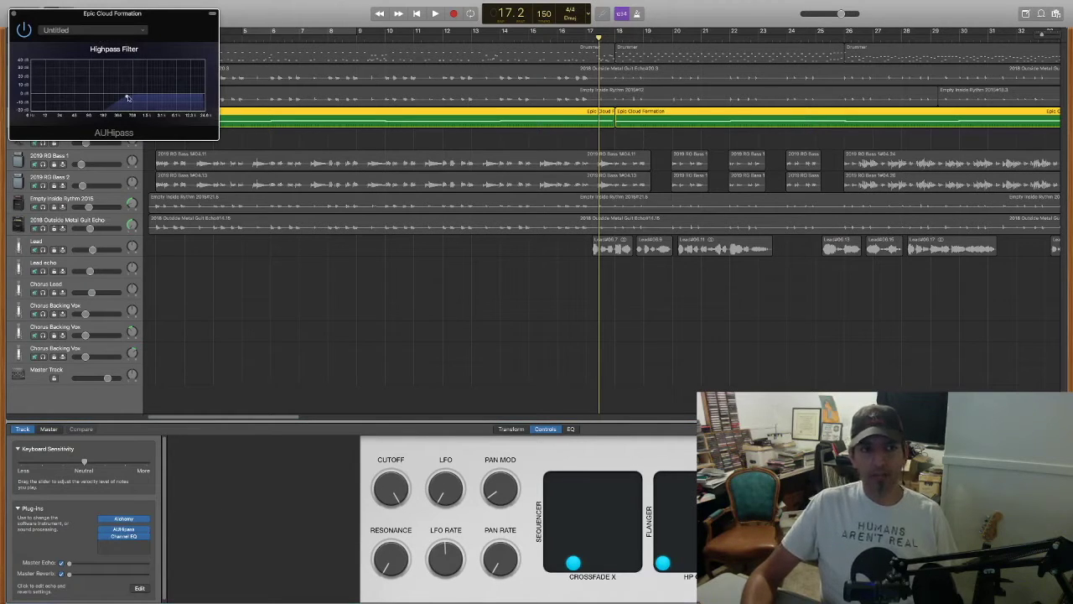
Play the soloed Epic Cloud Formation track while comparing its sound with the AUHipass filter off and on
click(435, 13)
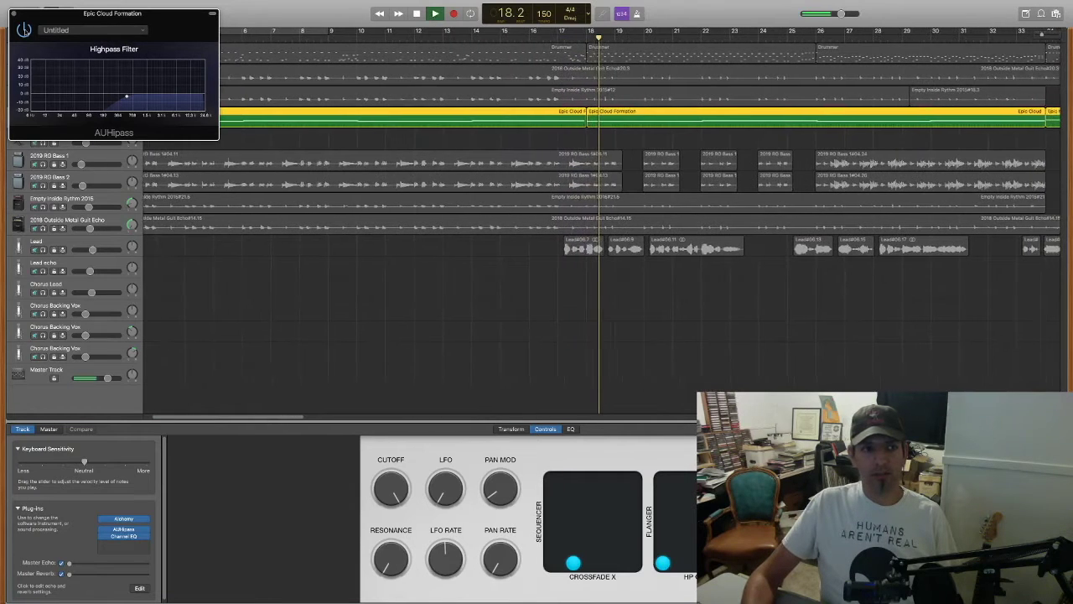
drag(42, 17, 132, 61)
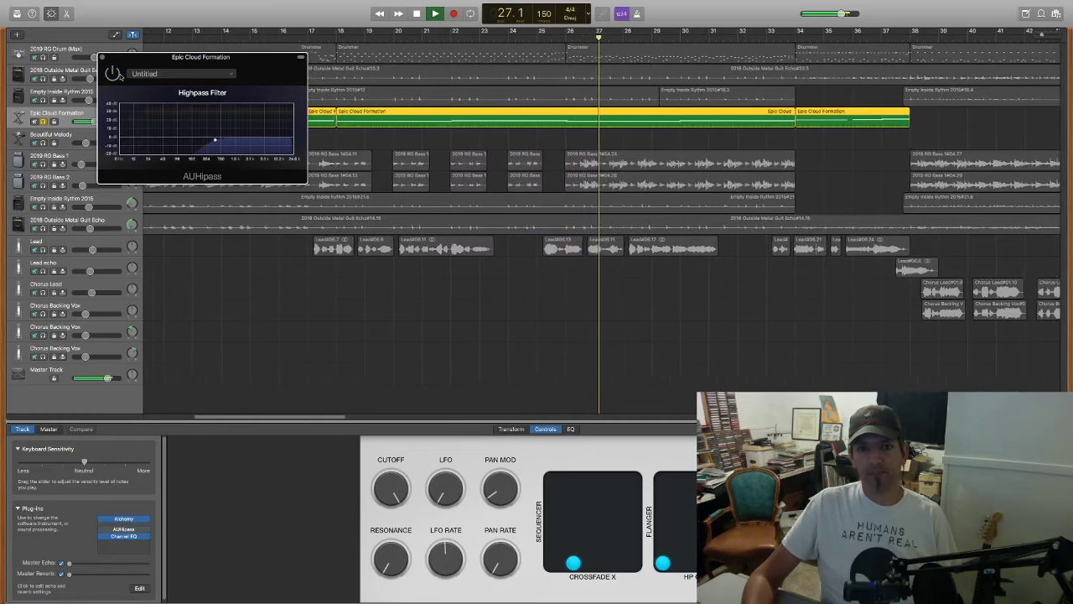
click(417, 14)
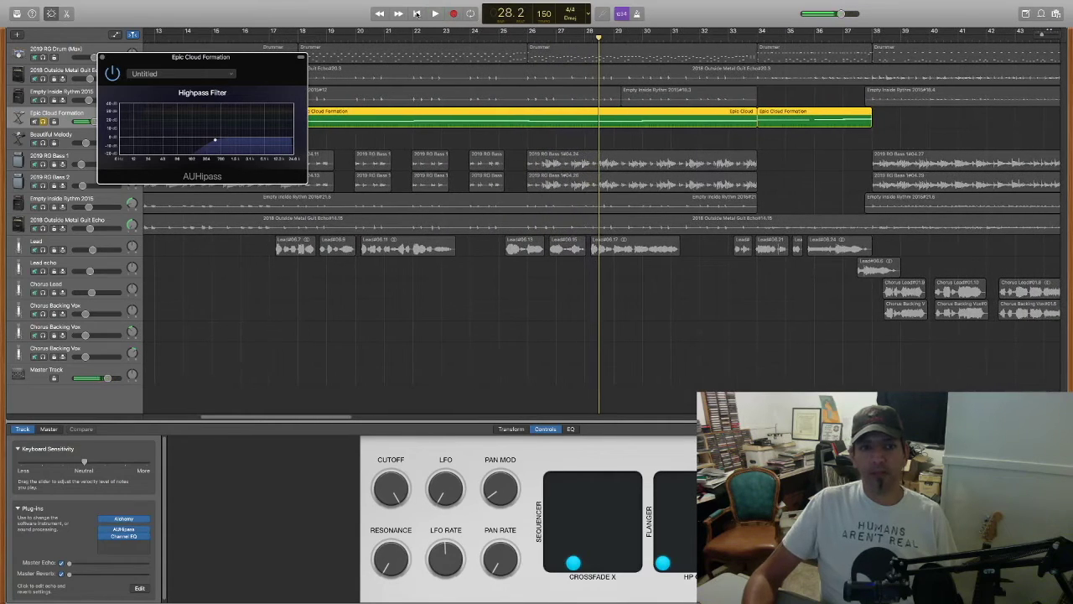
Solo 2019 RG Bass 1 and 2 together with Epic Cloud Formation and compare playback with the highpass filter off and on
click(45, 101)
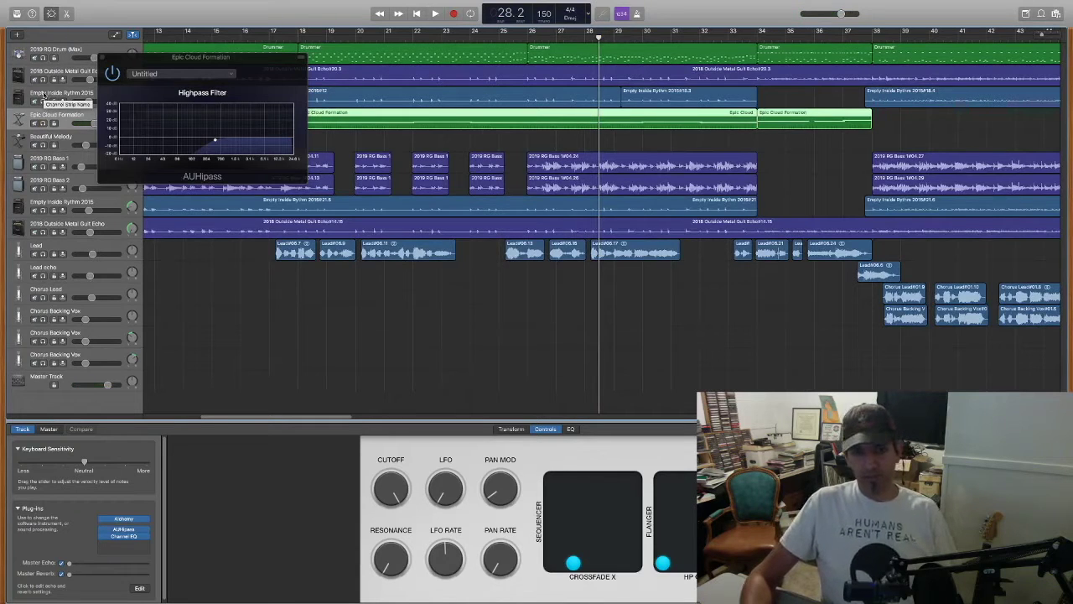
click(43, 167)
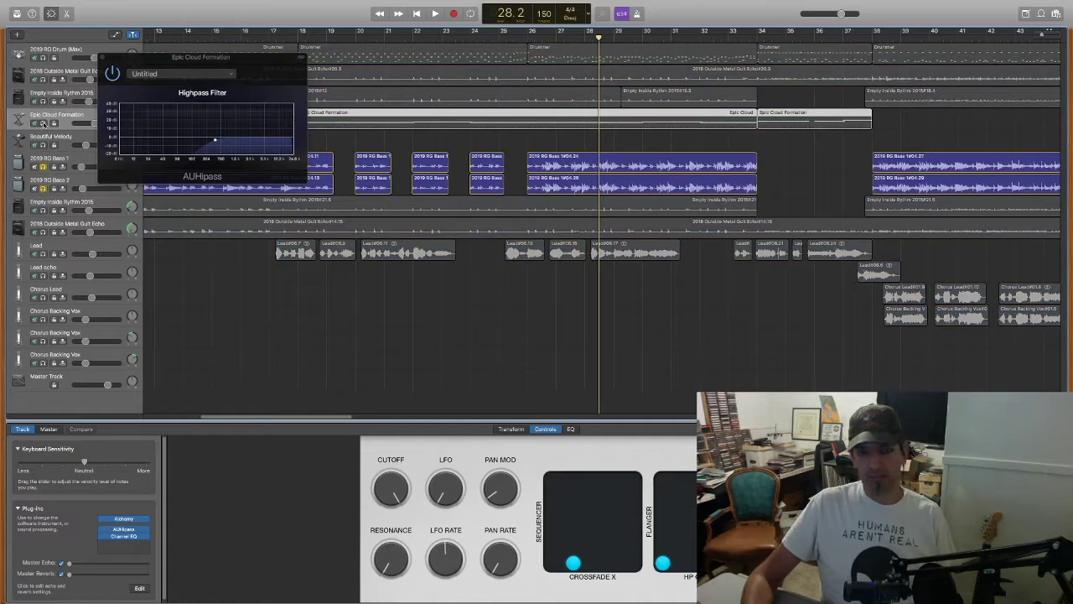
click(436, 14)
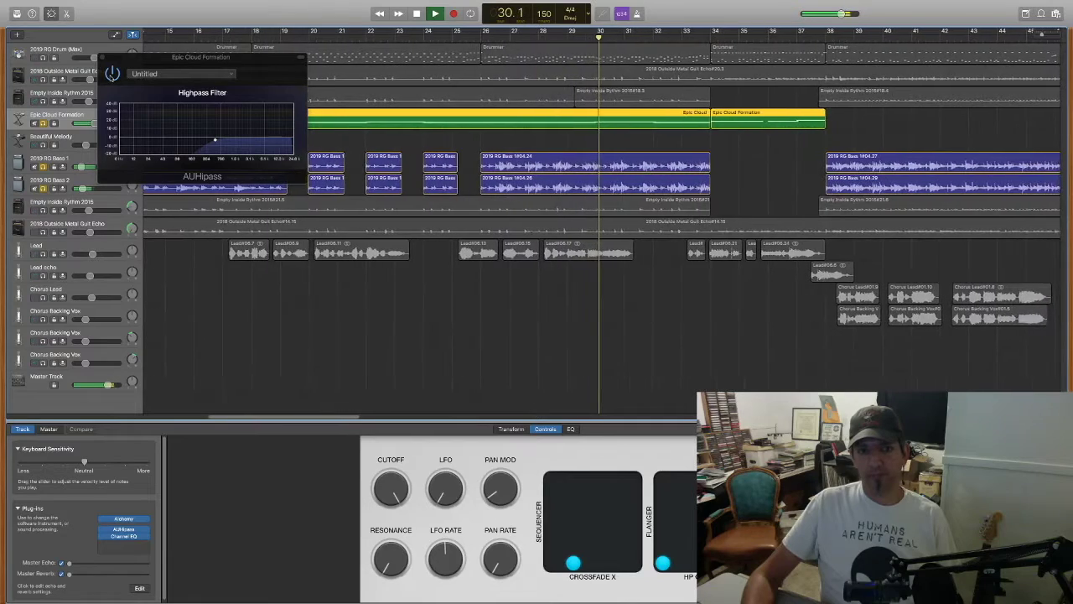
click(112, 75)
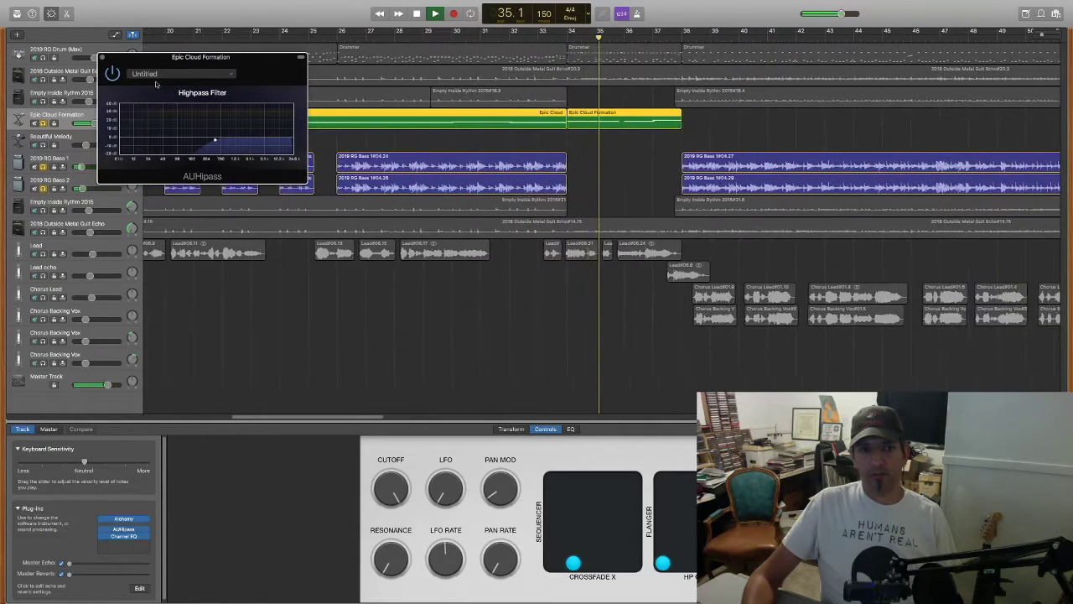
click(417, 13)
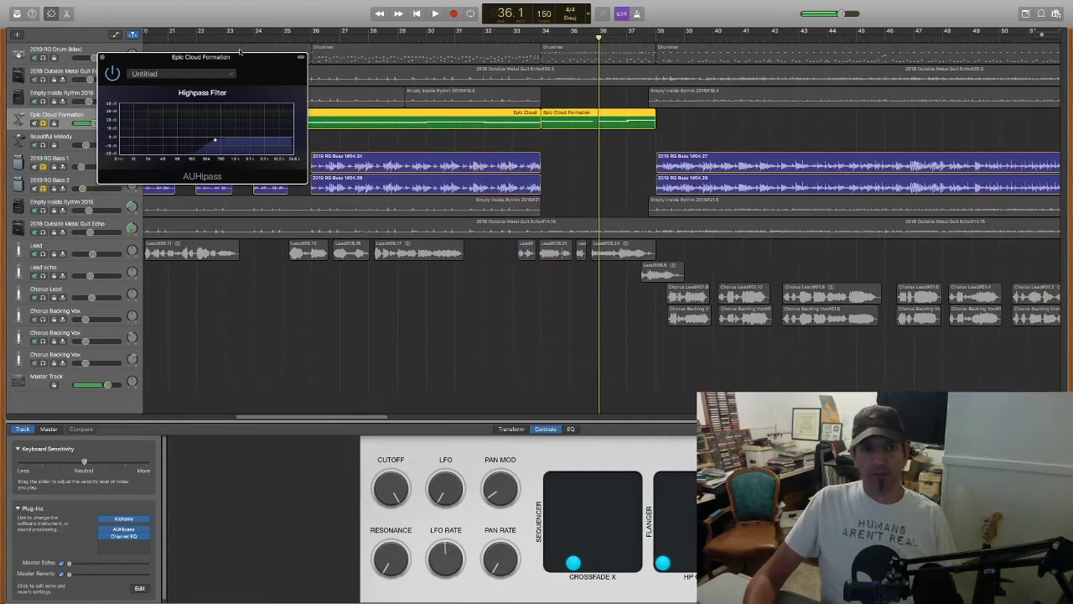
Move the AUHipass window off the upper tracks and replay the soloed tracks from just before bar 22, toggling the filter for comparison
drag(216, 57, 233, 295)
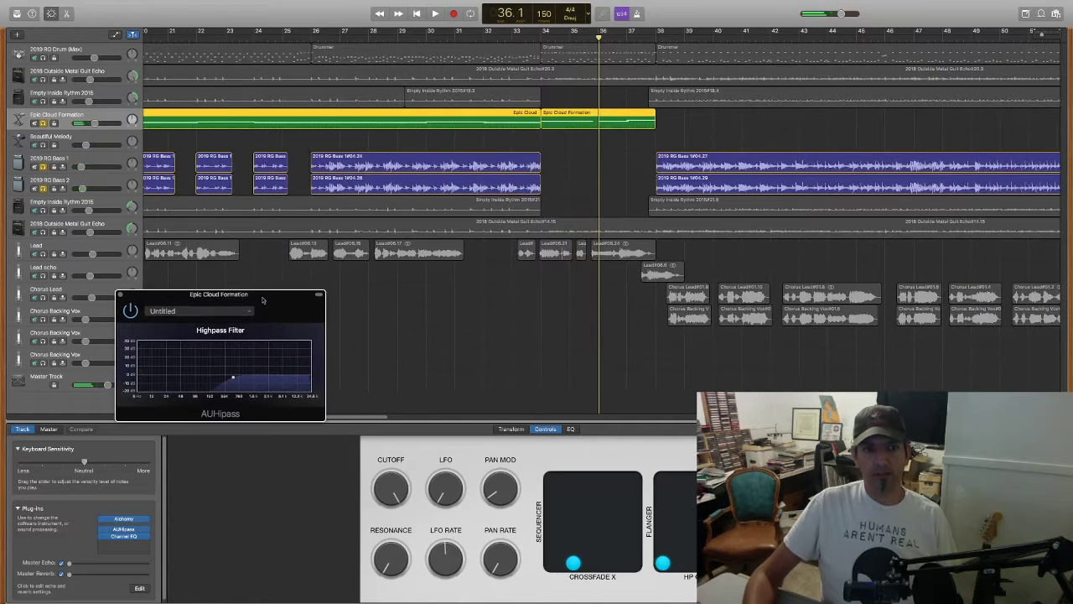
click(193, 35)
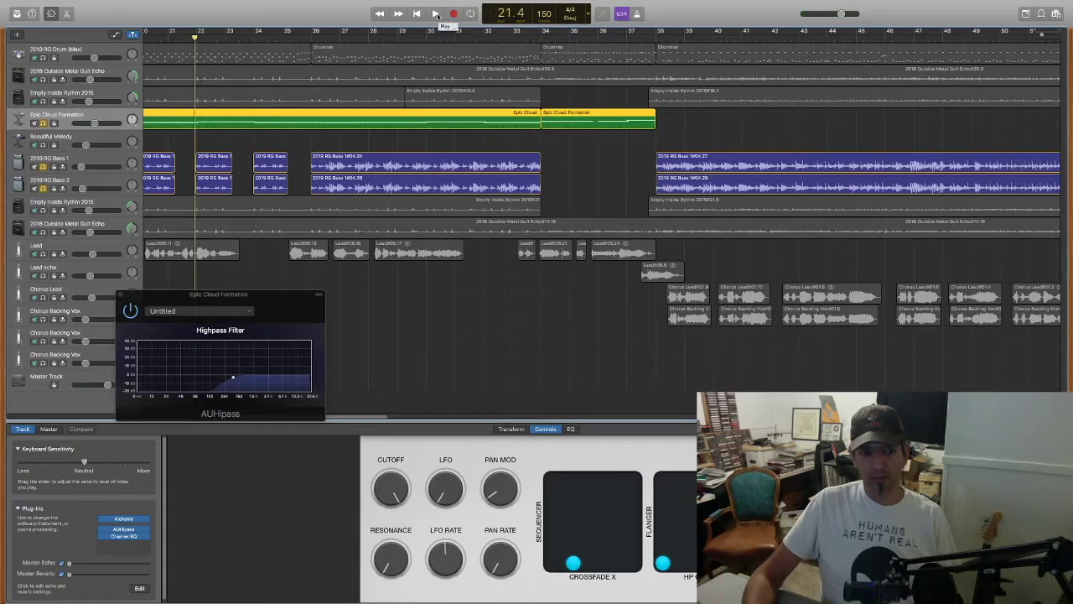
click(436, 15)
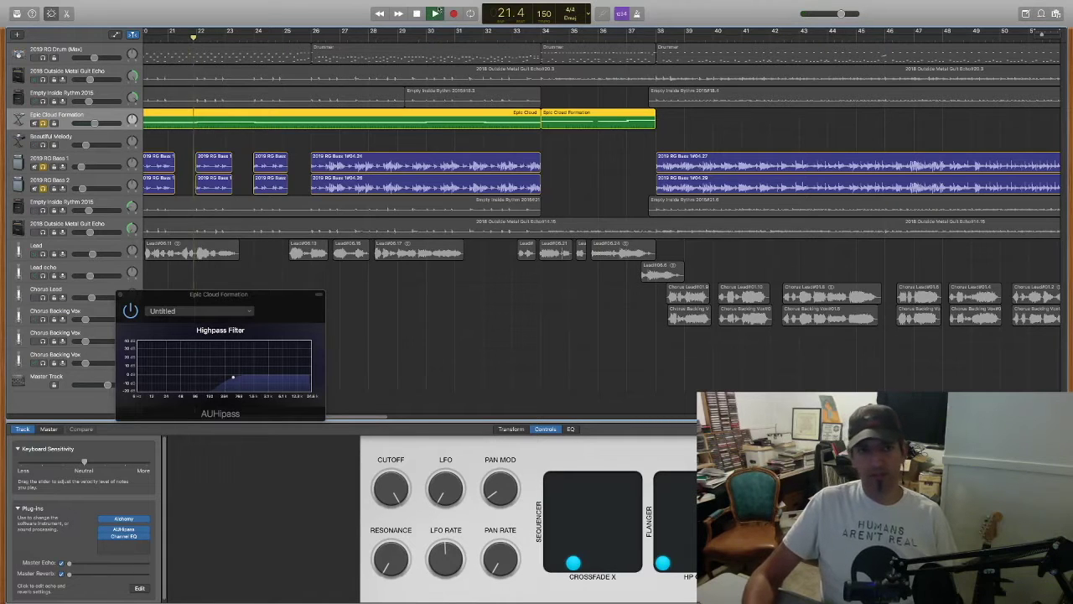
click(130, 313)
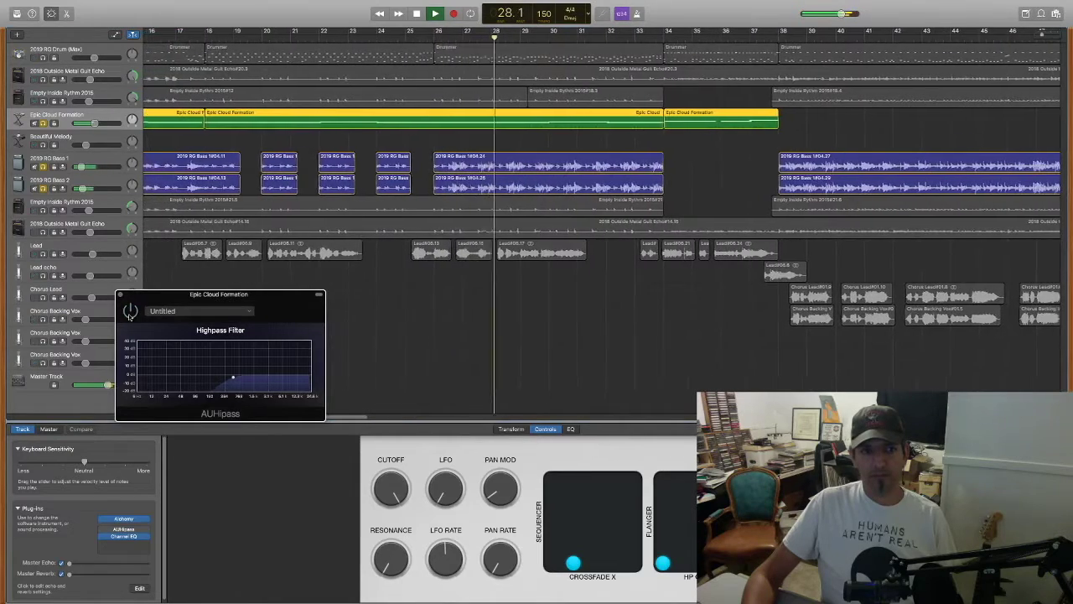
key(space)
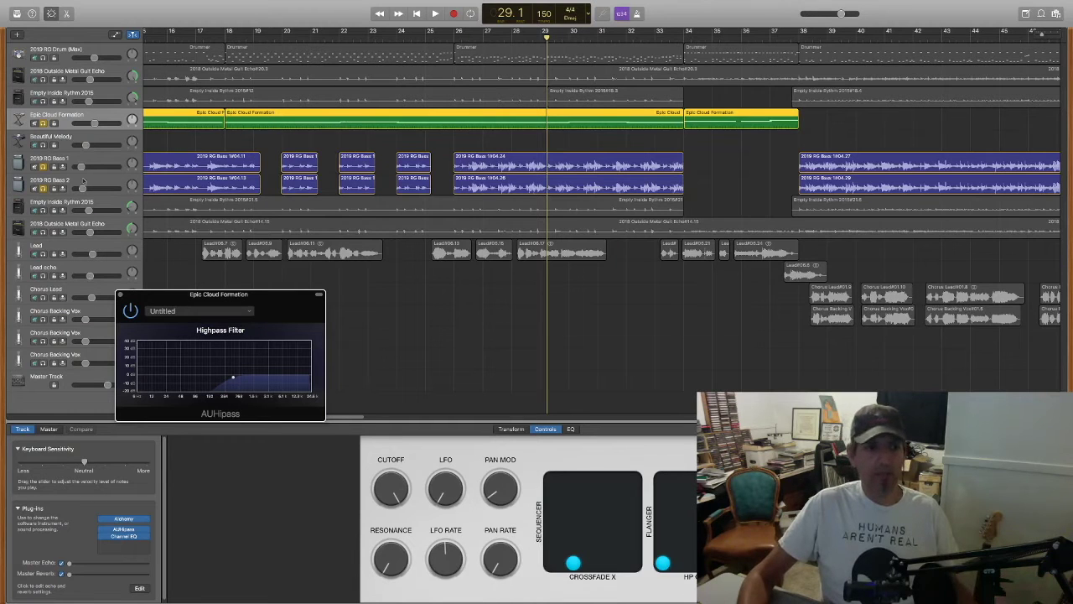
Turn off solo on the Epic Cloud Formation, 2019 RG Bass 1 and 2019 RG Bass 2 tracks
click(44, 123)
click(44, 167)
click(43, 188)
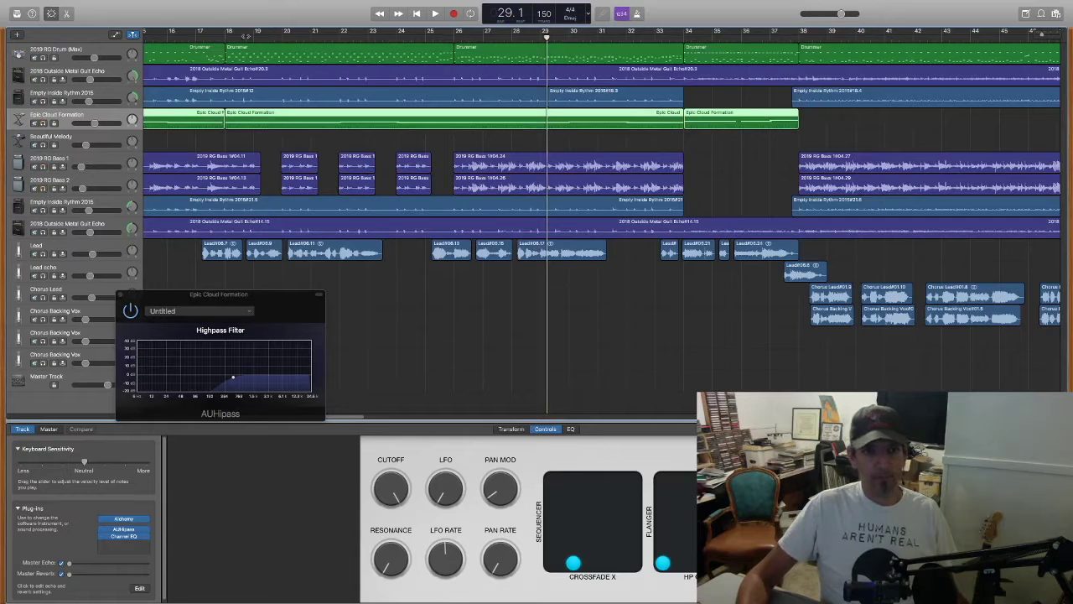
Play the full mix from about bar 24 and close the AUHipass plug-in window
click(411, 38)
key(space)
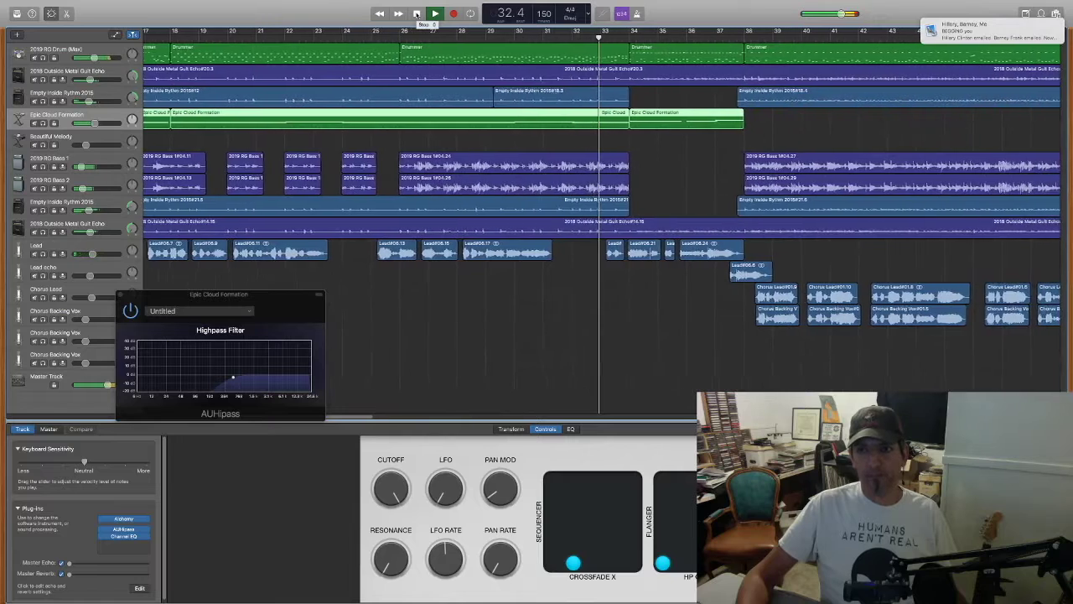
click(417, 14)
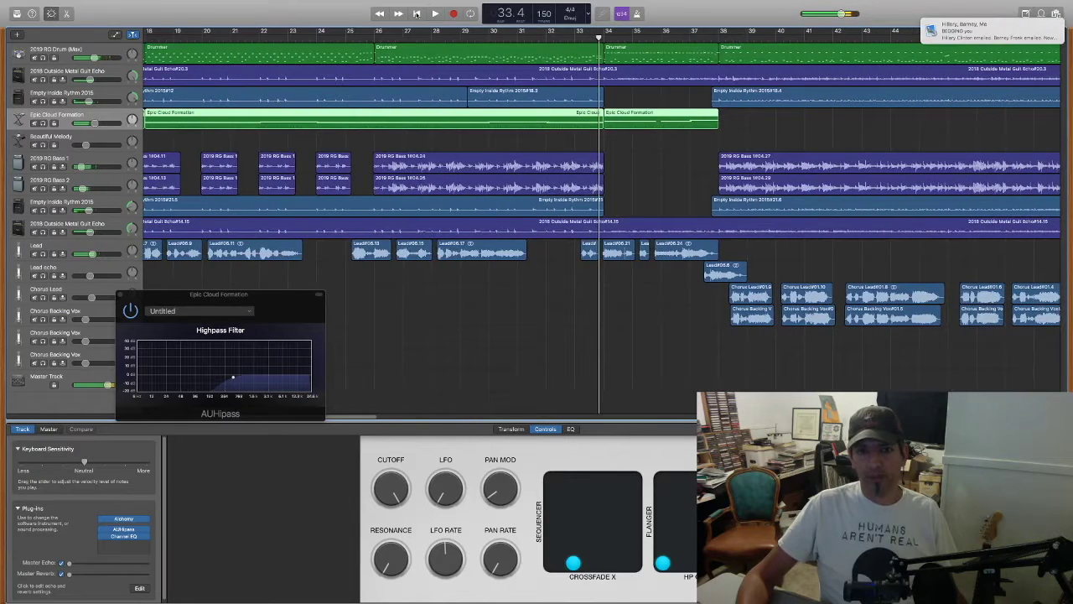
click(121, 295)
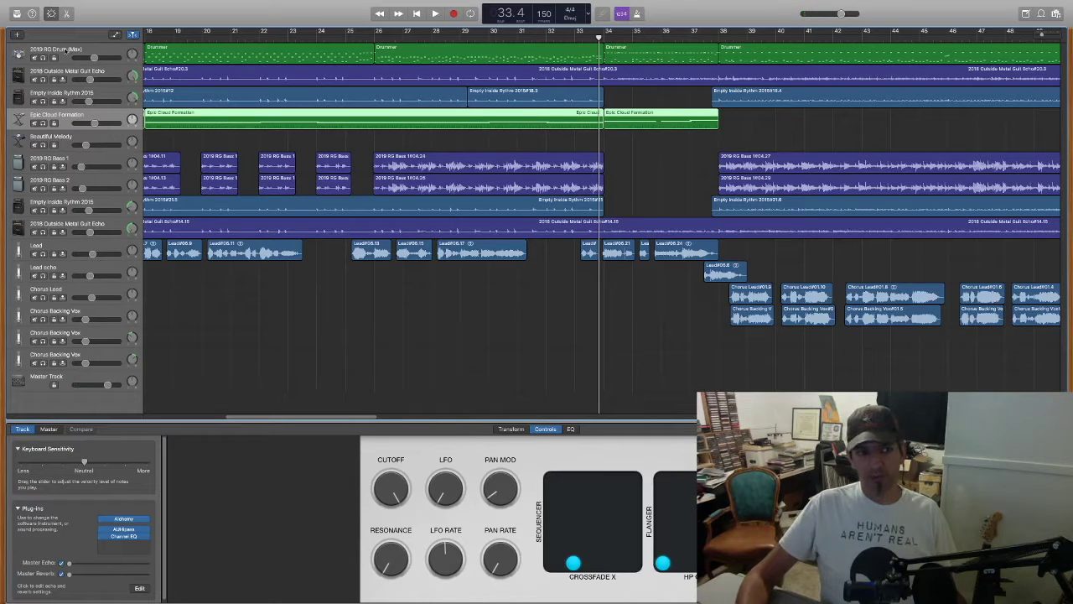
Review the Smart Controls and plug-ins of the drum, Outside Metal Guit Echo, Empty Inside Rythm and Lead tracks
click(65, 51)
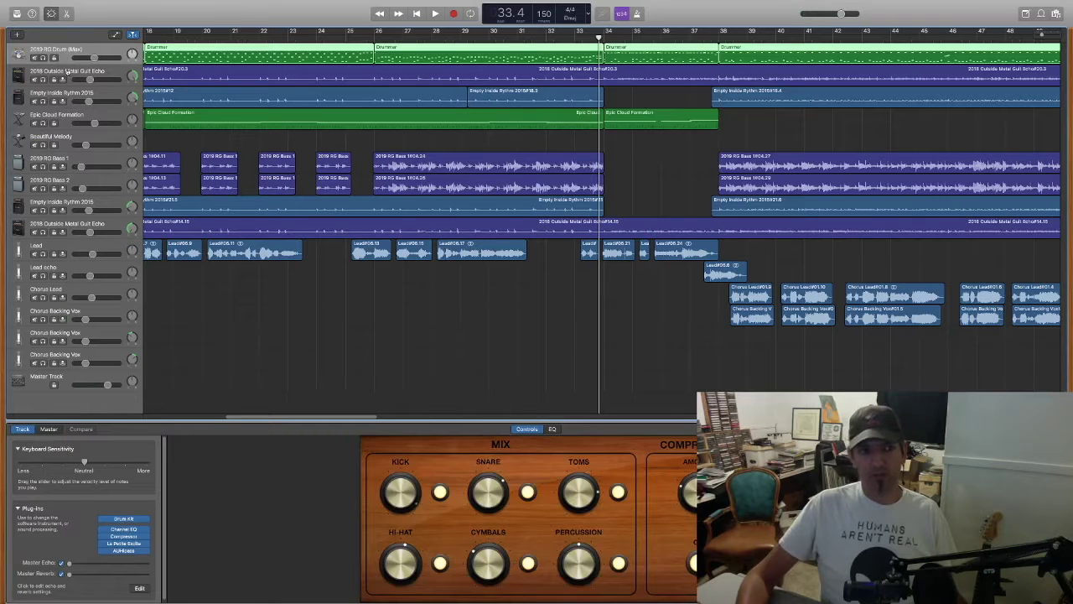
click(69, 72)
click(74, 95)
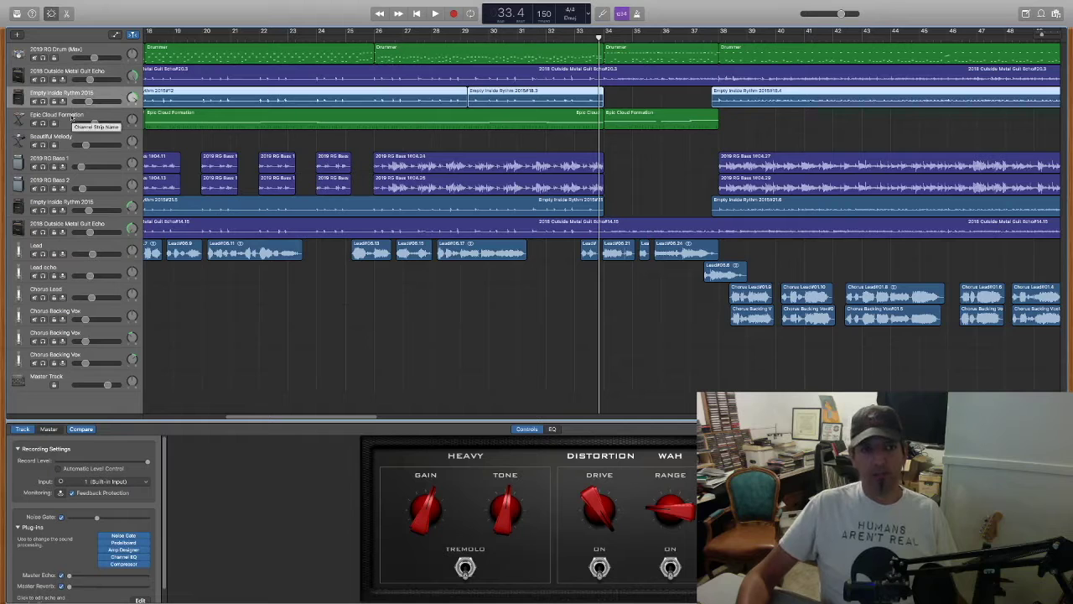
click(103, 248)
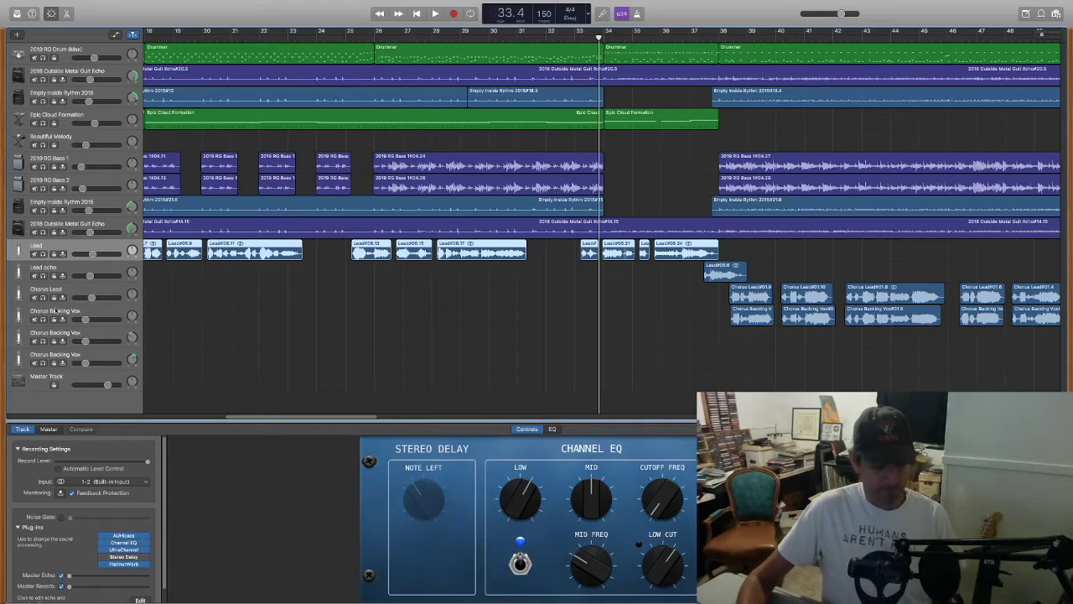
Solo the Lead track and play it with its plug-ins from about bar 19
click(43, 255)
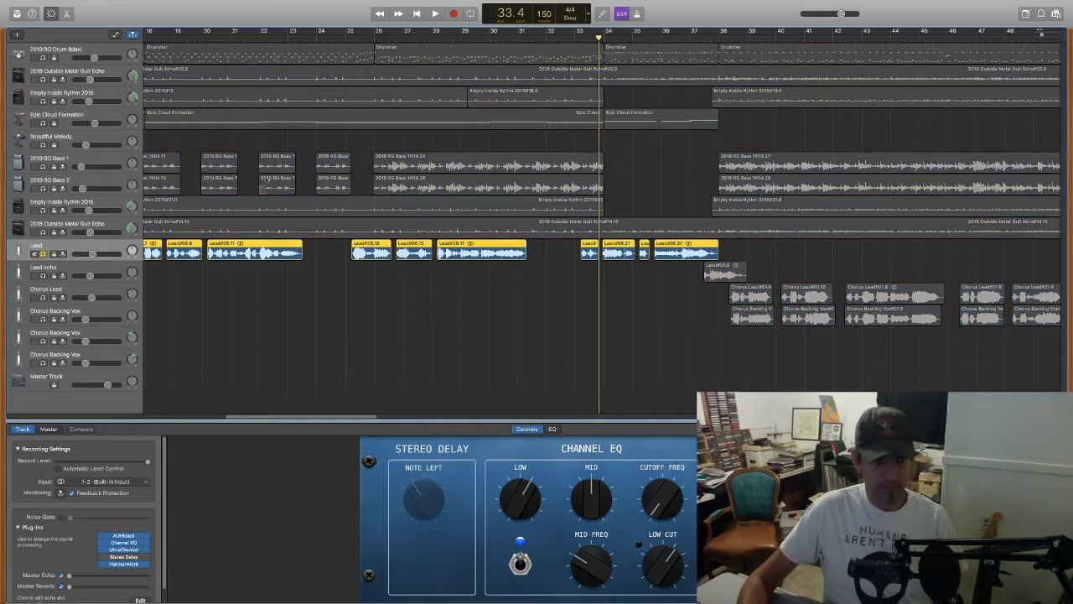
click(187, 37)
key(space)
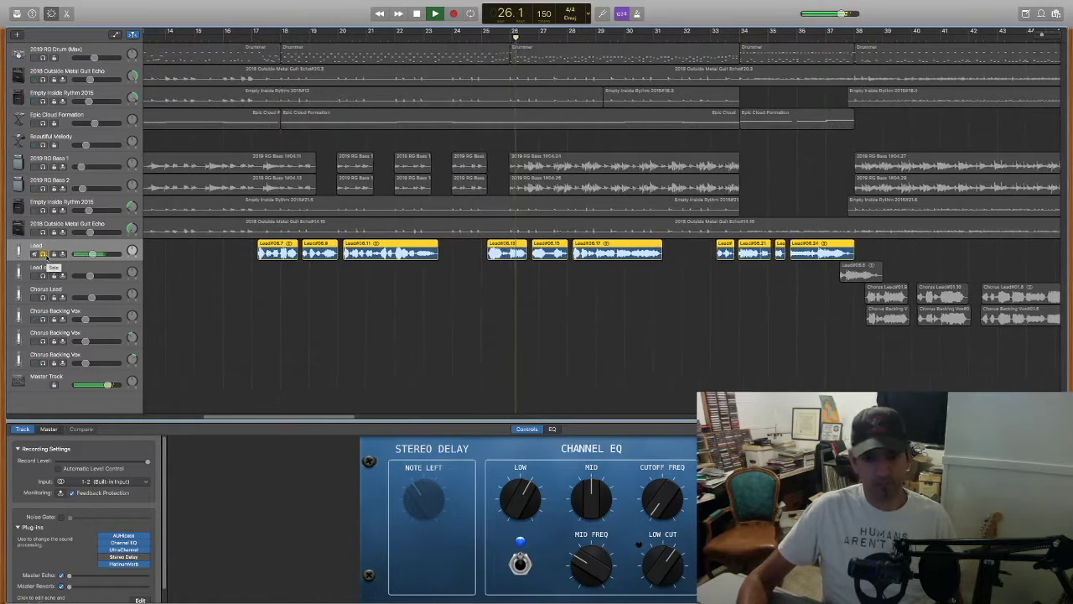
key(space)
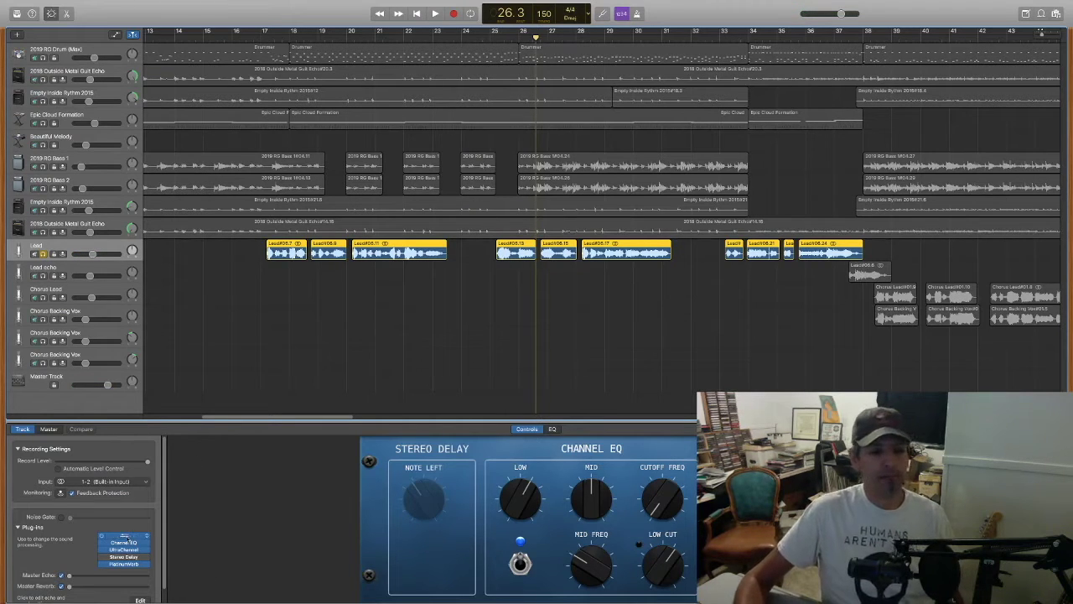
Open the Lead track's AUHipass, bypass all of the track's plug-ins and play the dry vocal from bar 17
click(125, 537)
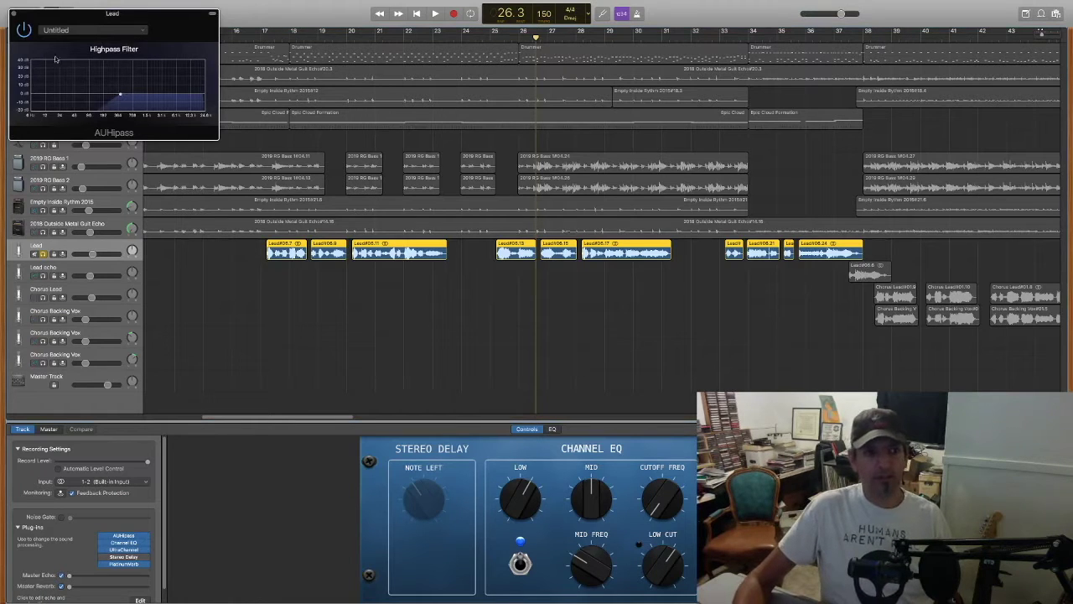
click(102, 546)
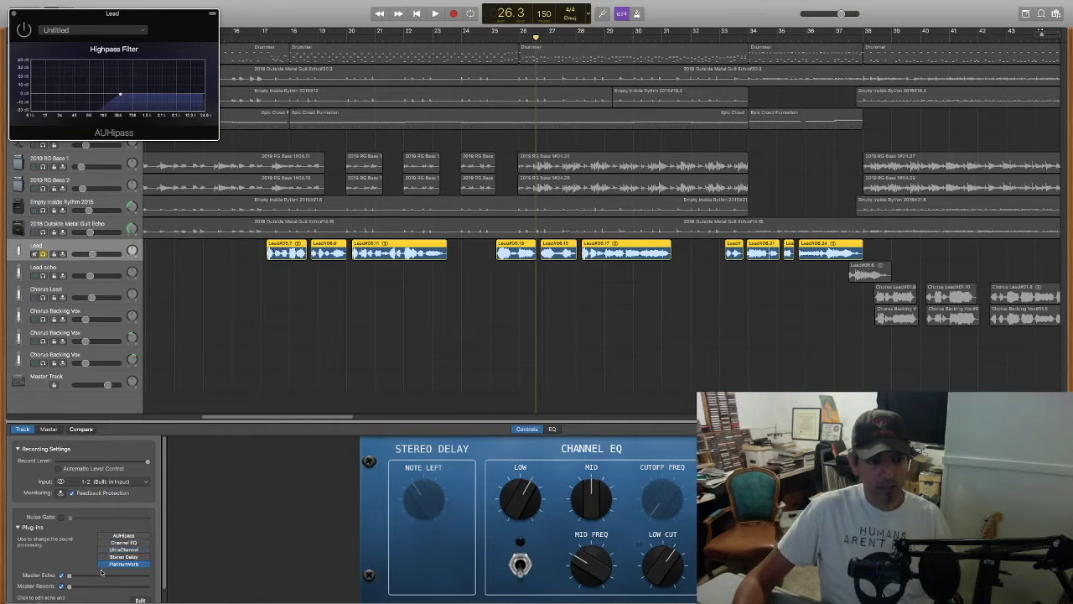
click(263, 37)
key(space)
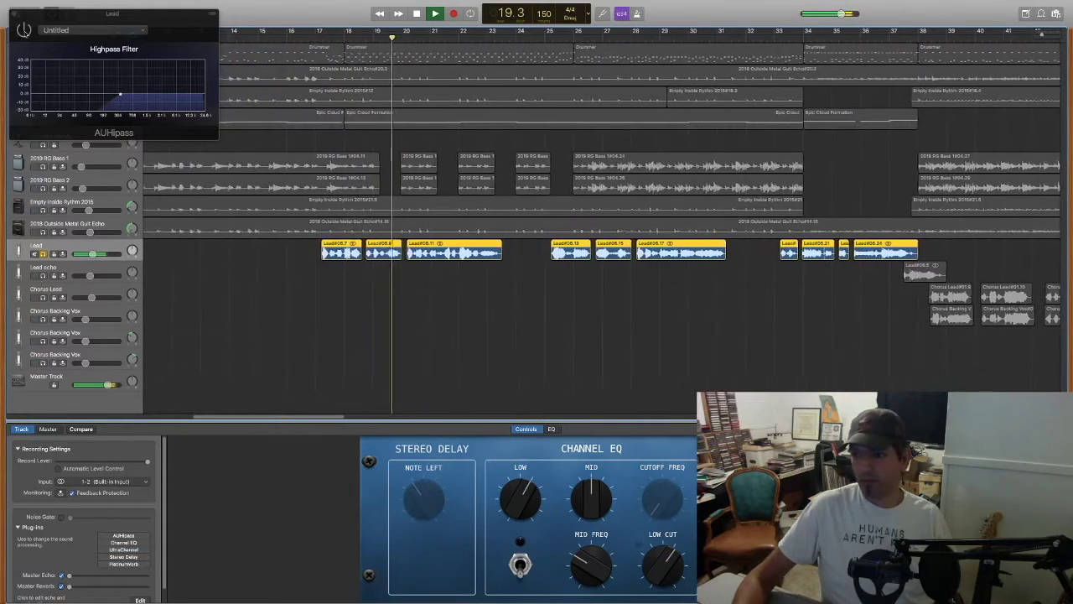
key(space)
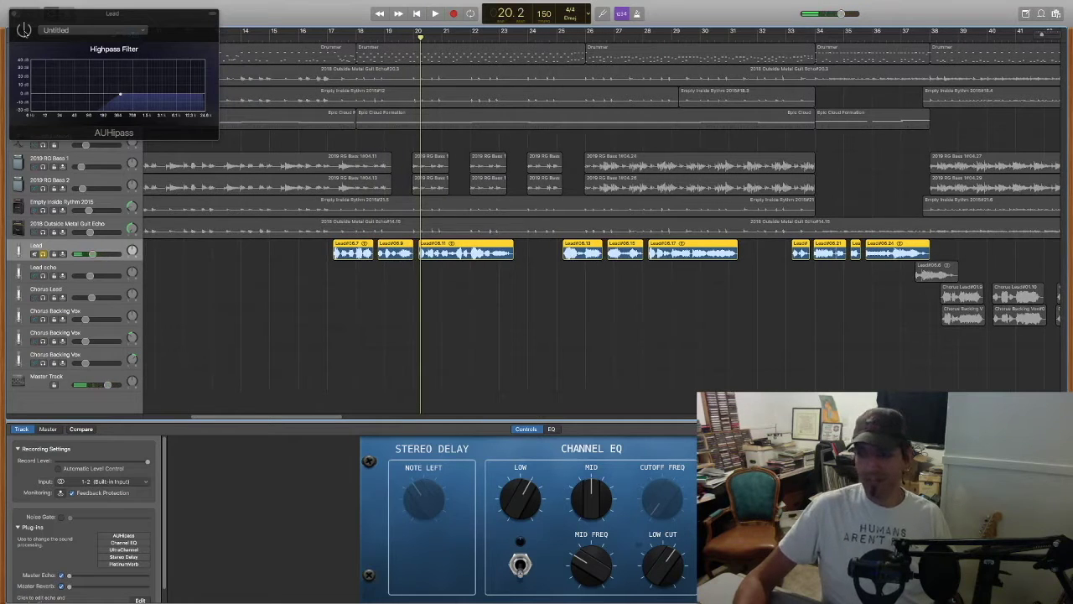
key(space)
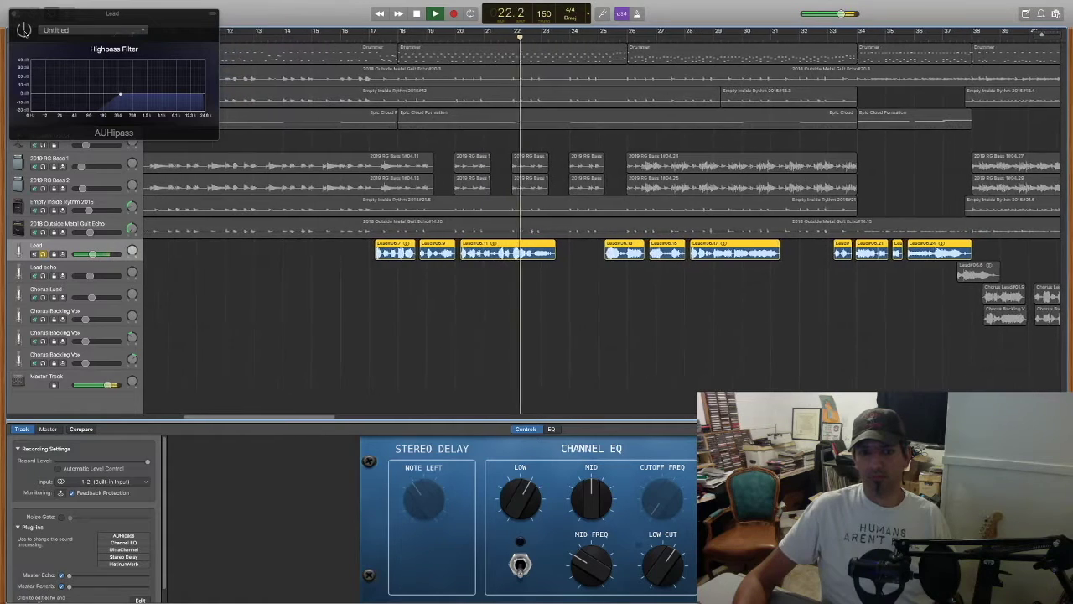
key(space)
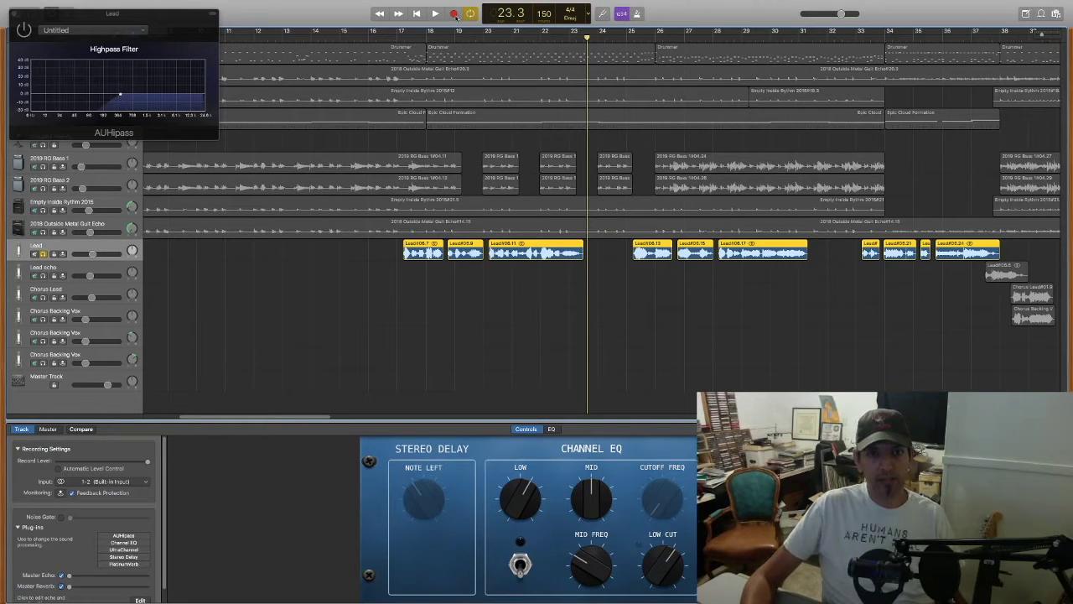
Loop bars 17 to 23, play the Lead vocal with AUHipass switched on and inspect the filter's cutoff point
drag(429, 31, 586, 31)
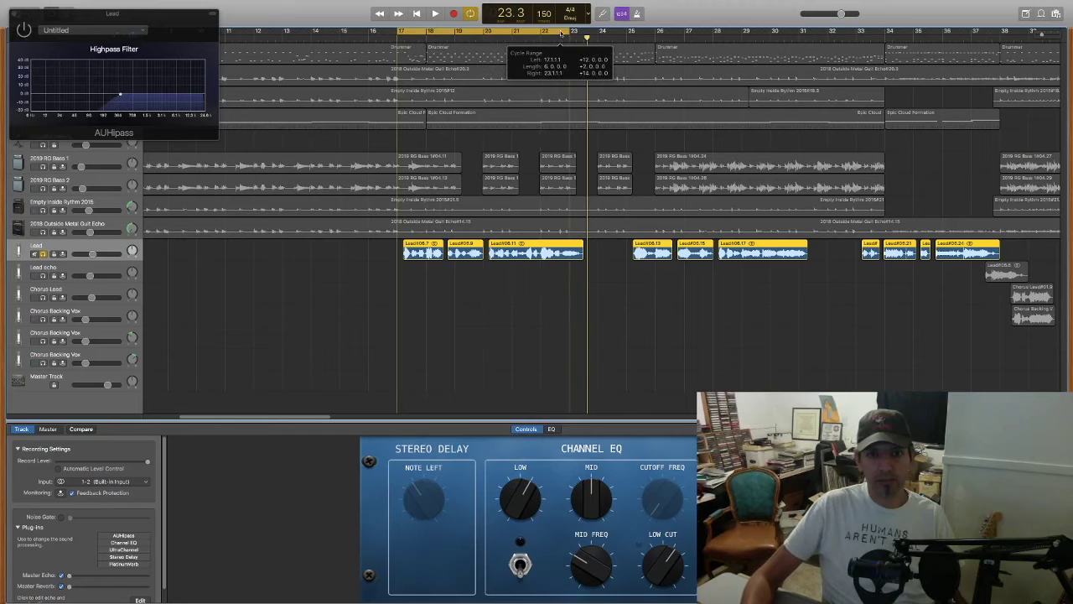
key(space)
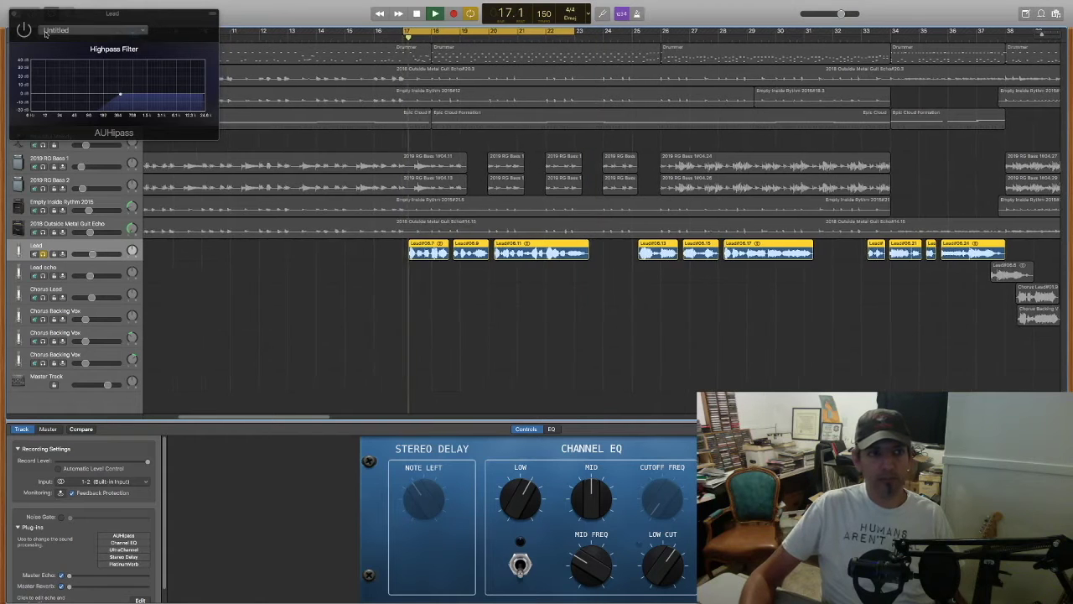
scroll(588, 210, left, 2)
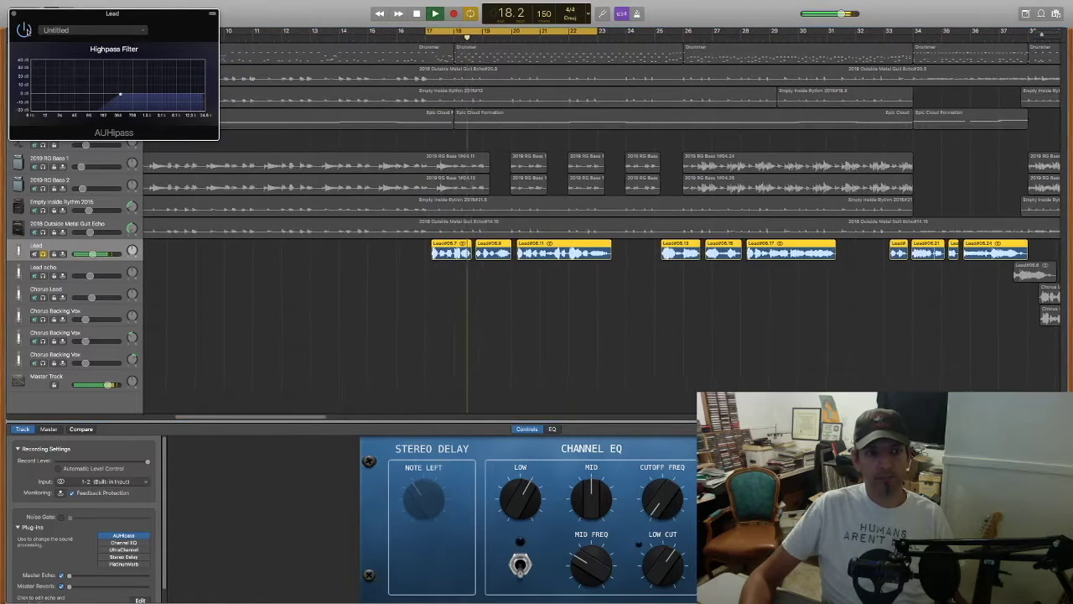
scroll(587, 210, left, 2)
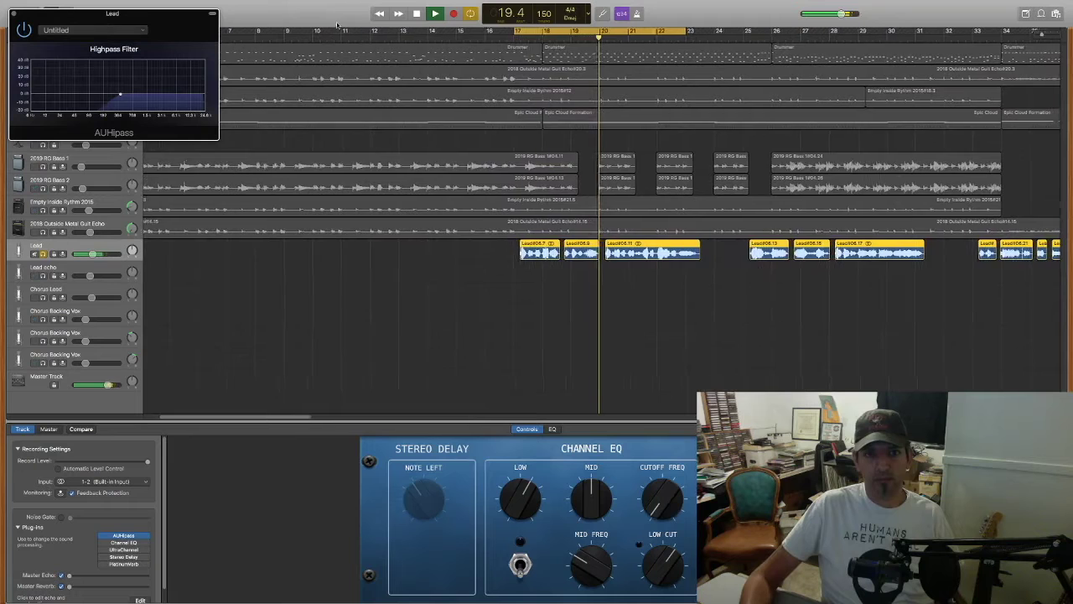
click(416, 14)
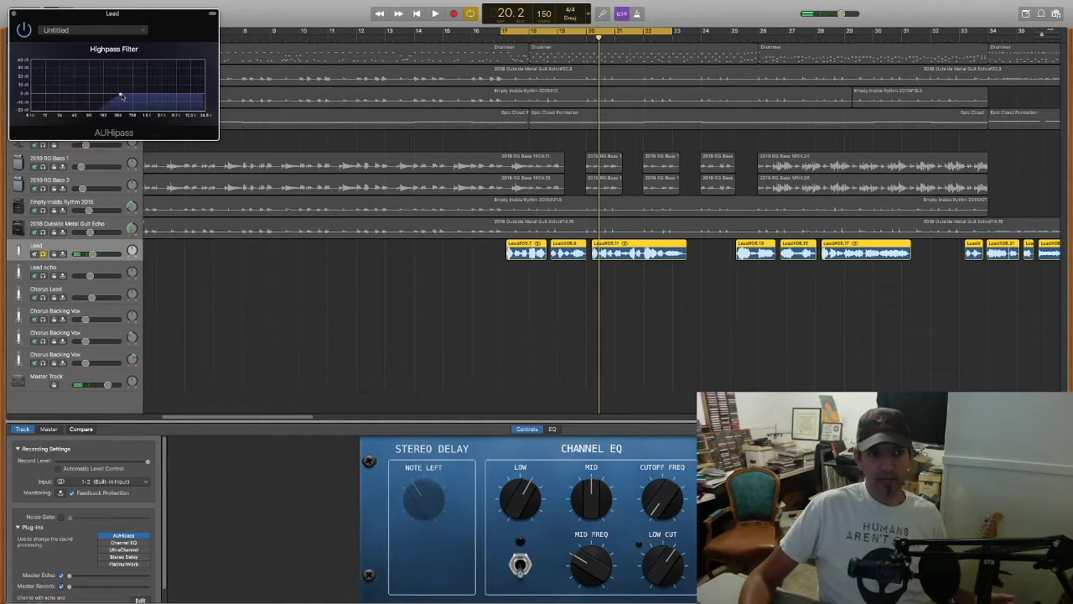
click(121, 97)
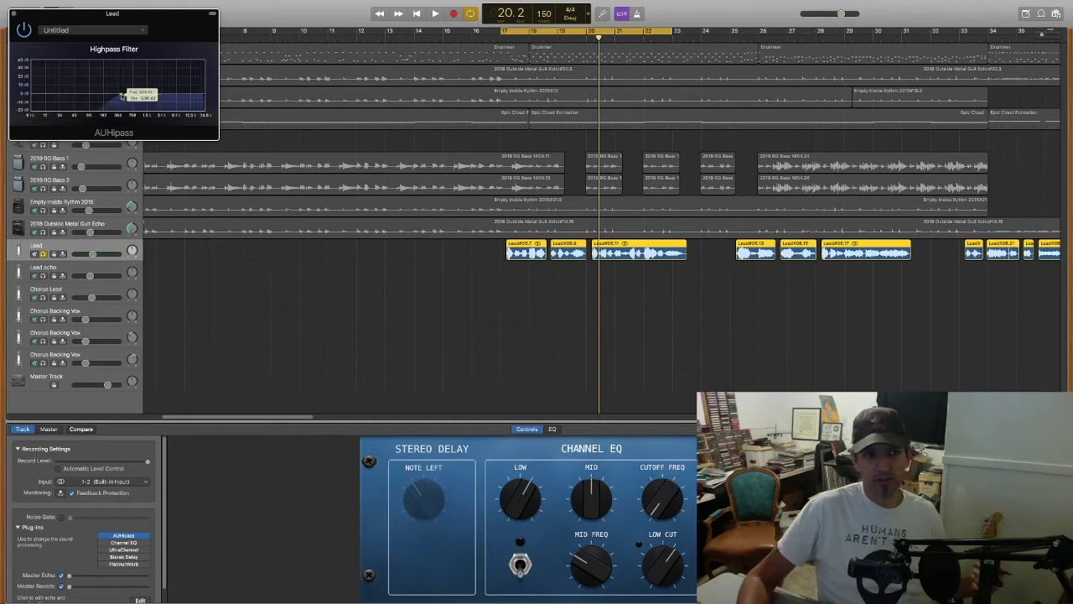
Open the Lead track's Channel EQ, bypass it and move its window clear of the transport controls
mouse_move(114, 544)
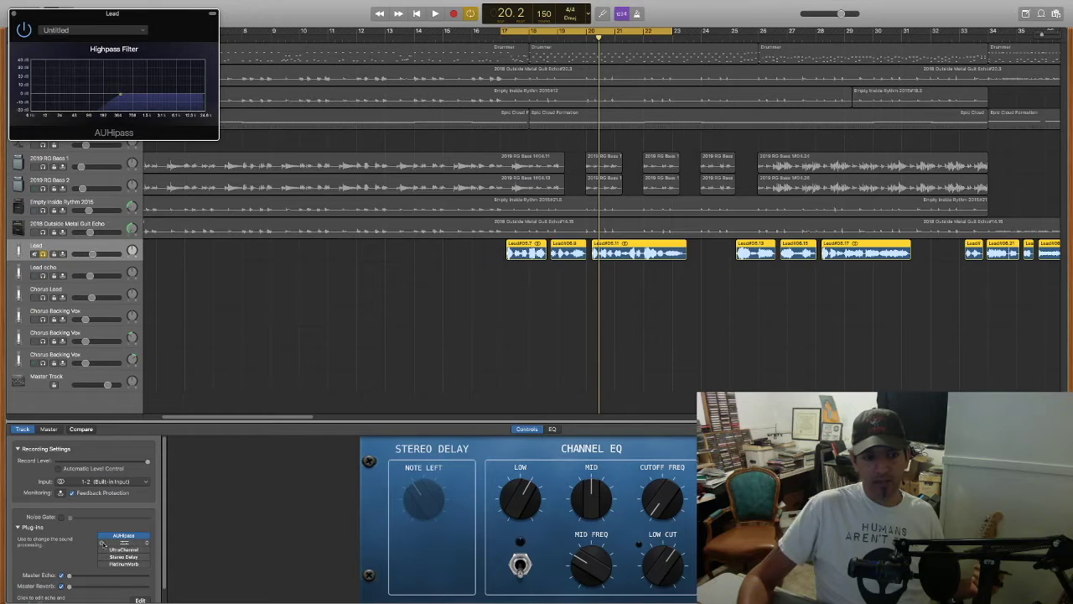
click(108, 544)
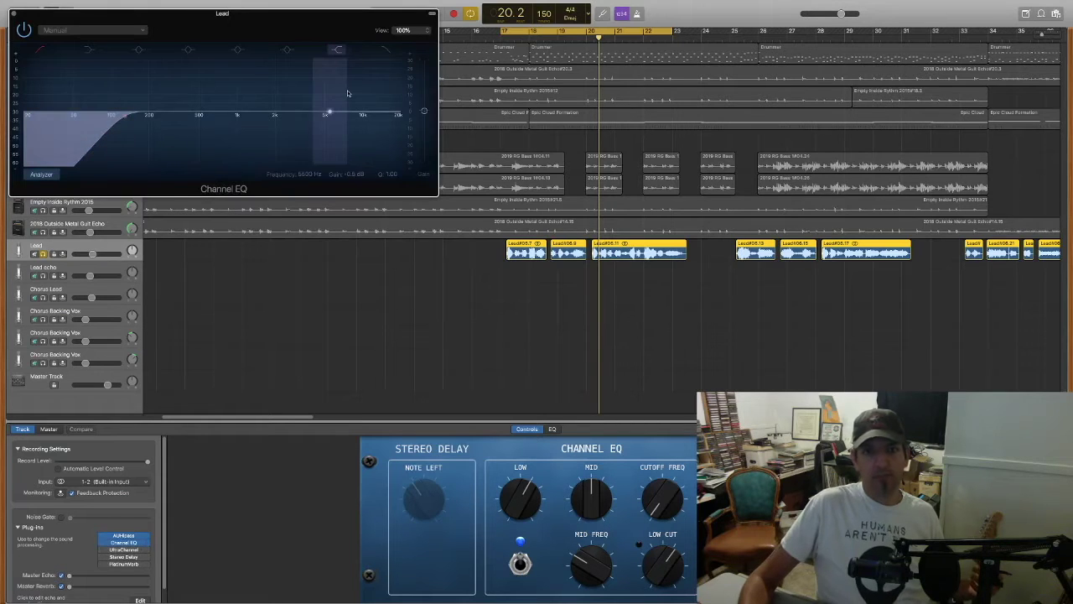
drag(347, 23, 352, 126)
mouse_move(118, 200)
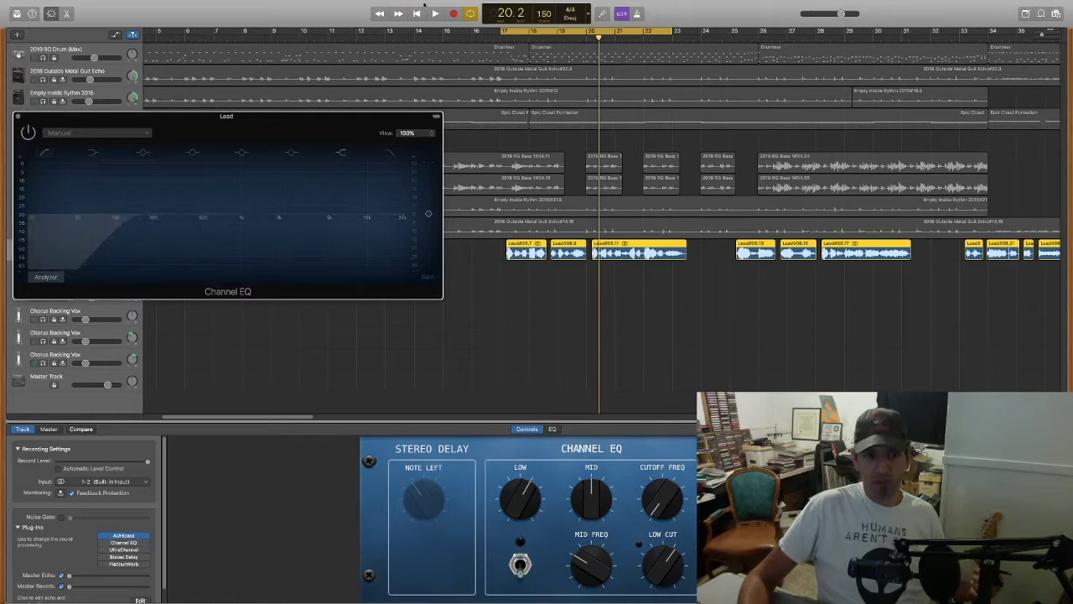
Play the looped Lead vocal while toggling the Channel EQ for comparison, leaving the EQ switched on
click(436, 14)
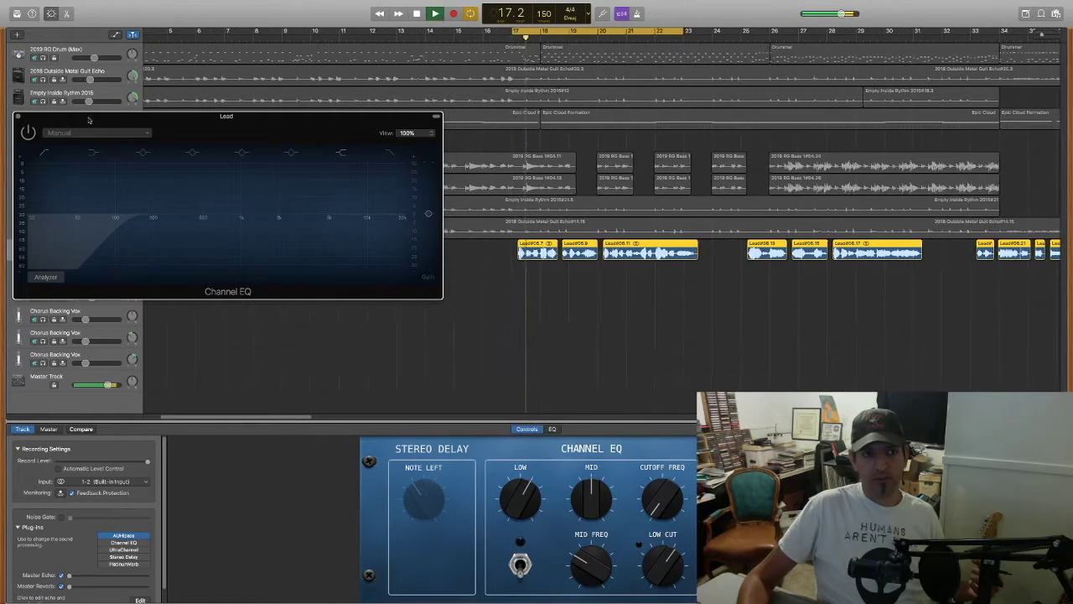
click(28, 133)
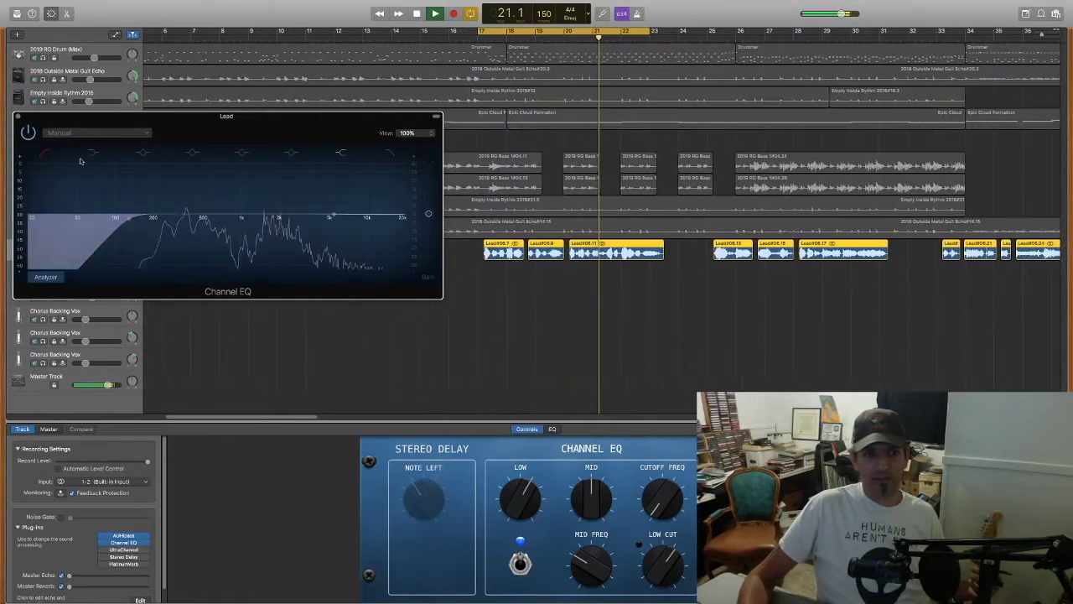
click(28, 133)
click(28, 133)
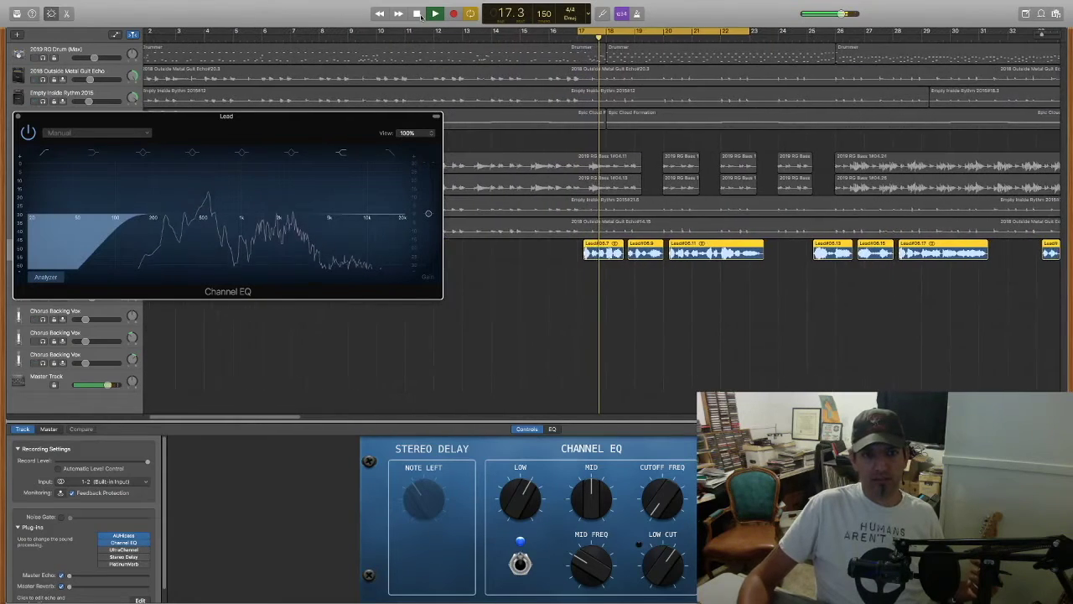
click(417, 14)
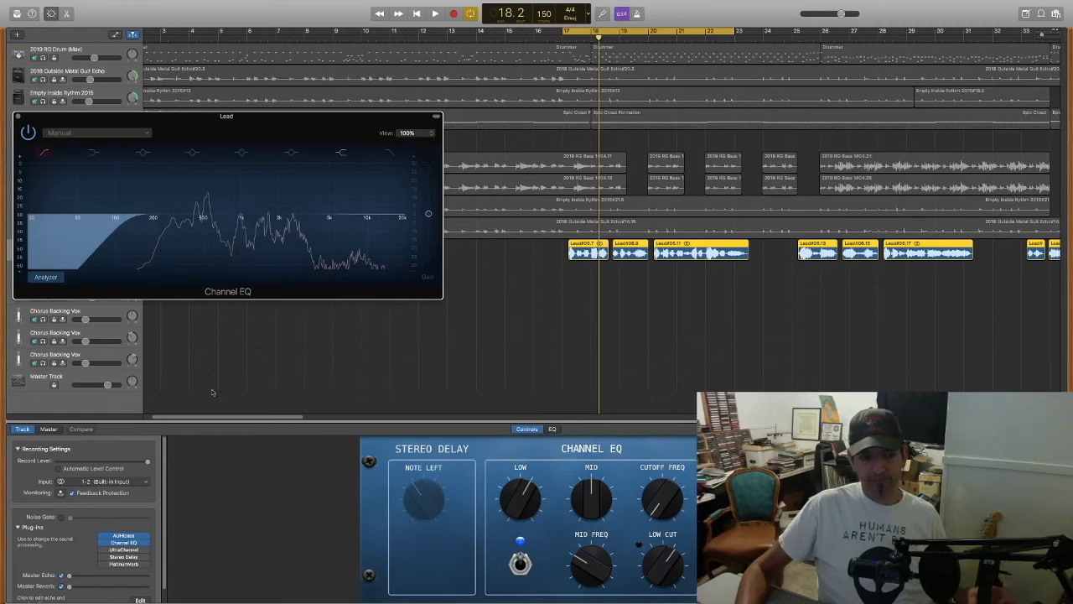
Open UltraChannel on the Lead track and look through its setting options, keeping the current preset
drag(145, 537, 123, 551)
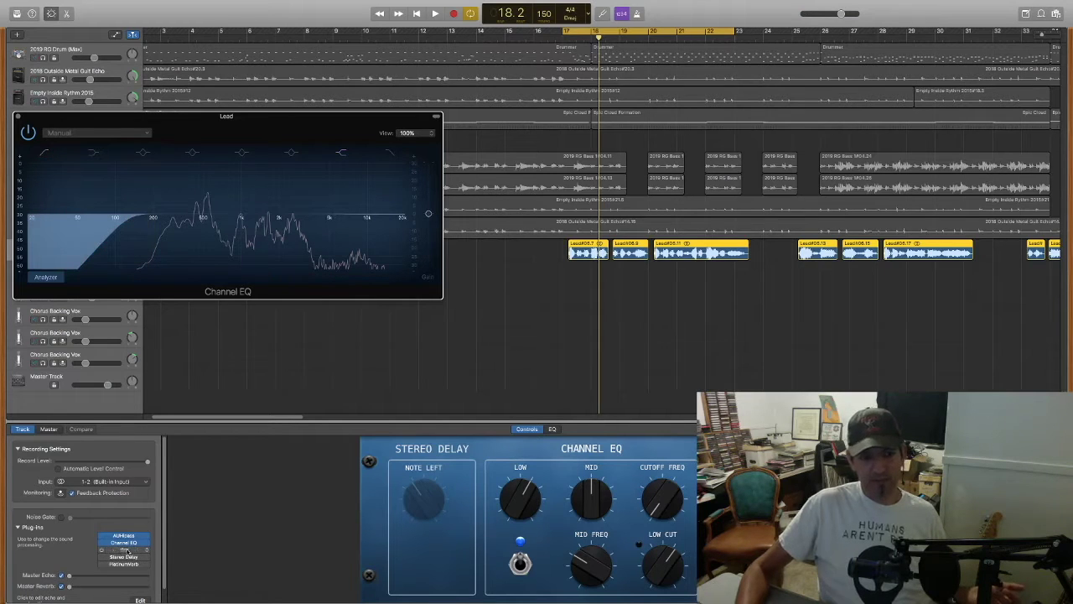
click(126, 551)
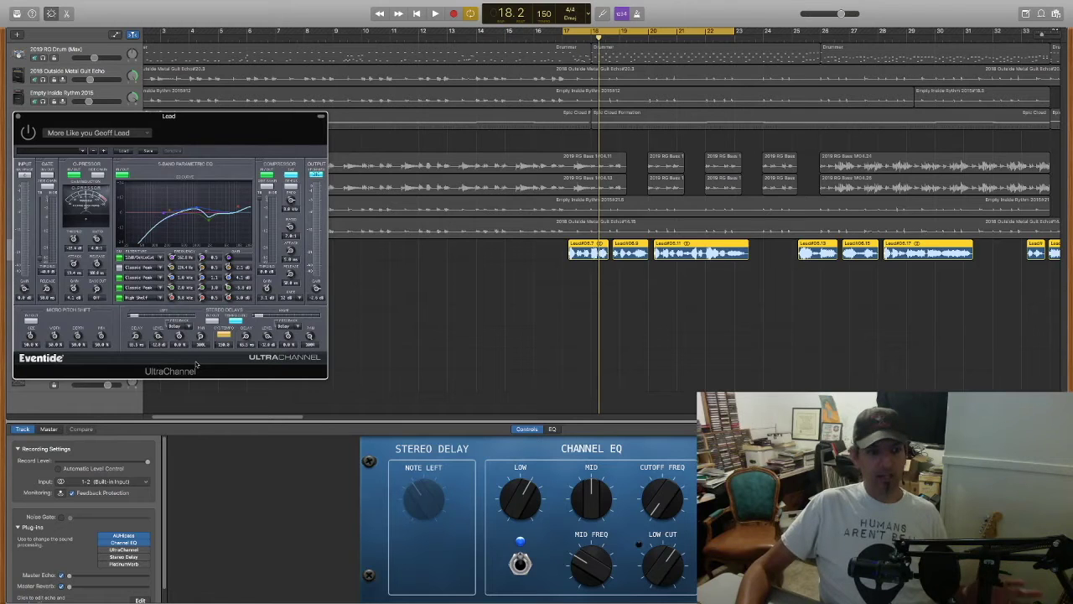
click(148, 133)
mouse_move(122, 168)
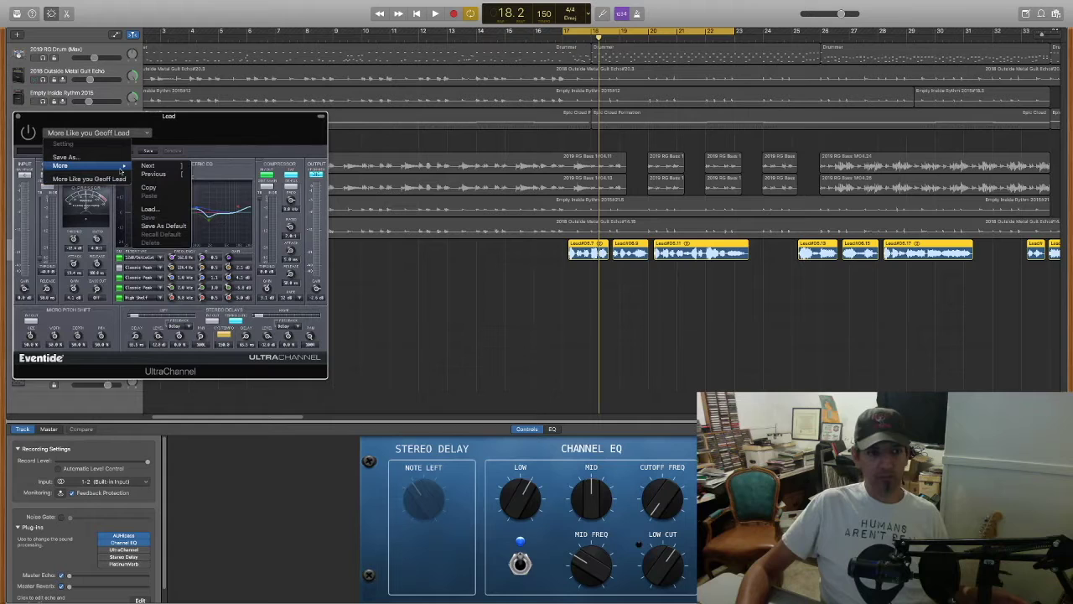
click(220, 138)
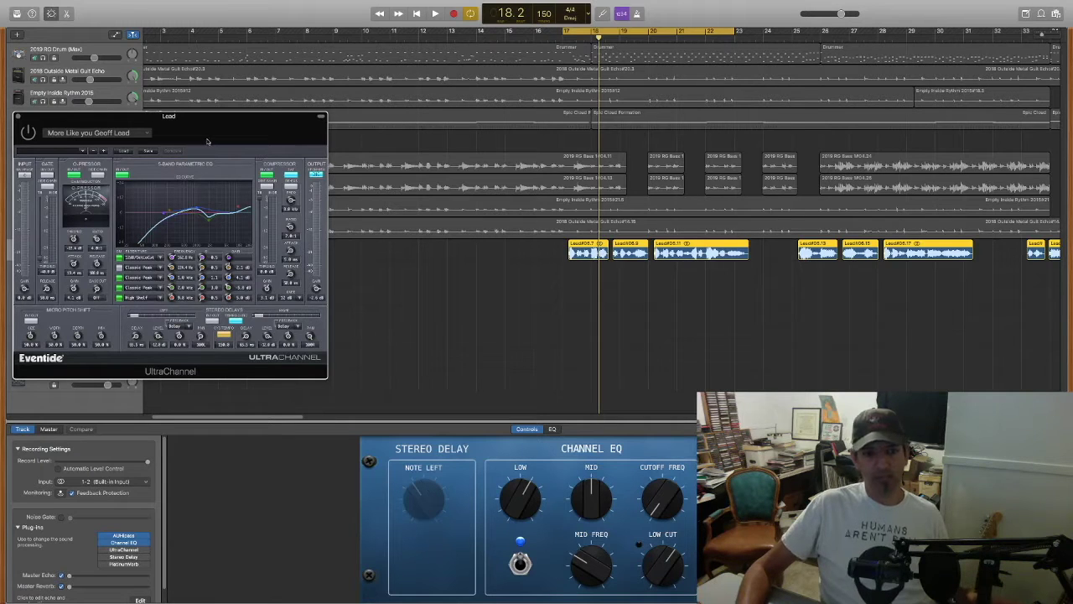
Play the looped Lead vocal with UltraChannel switched on and close the plug-in window
drag(208, 136, 214, 196)
key(space)
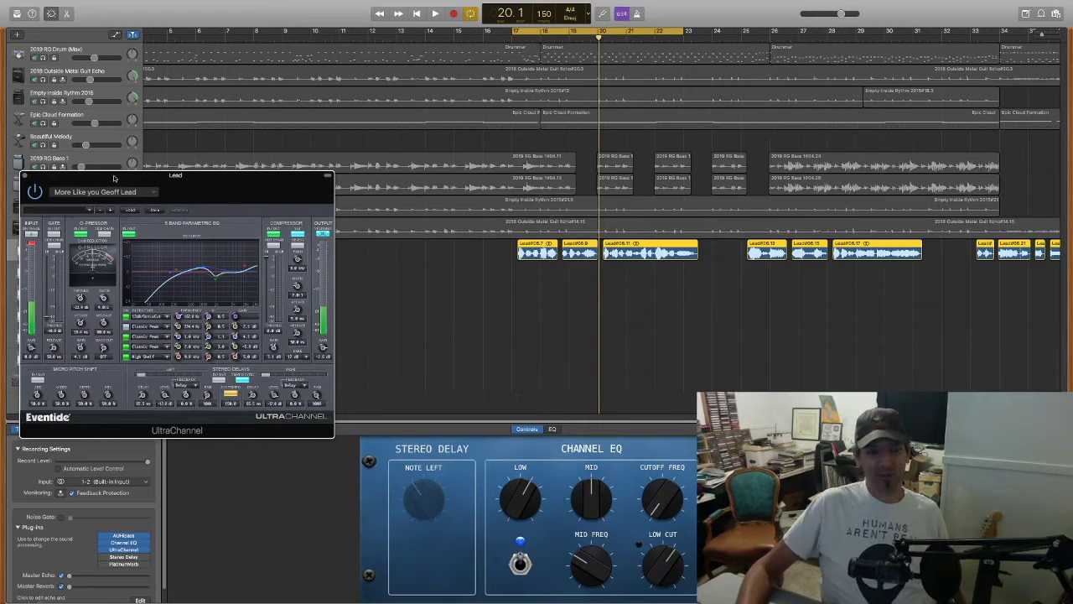
drag(114, 178, 187, 177)
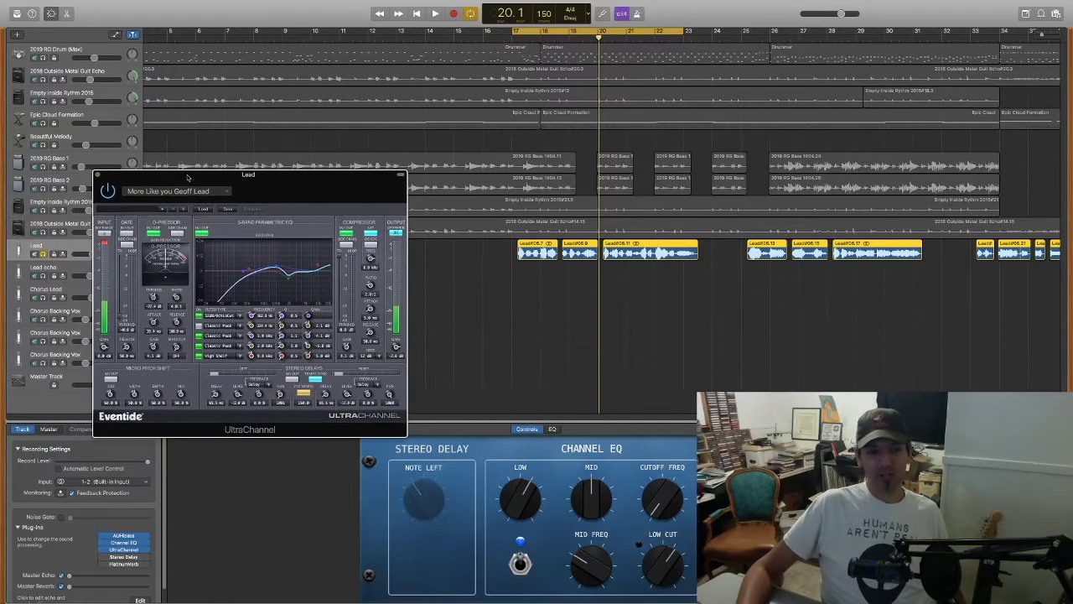
click(97, 176)
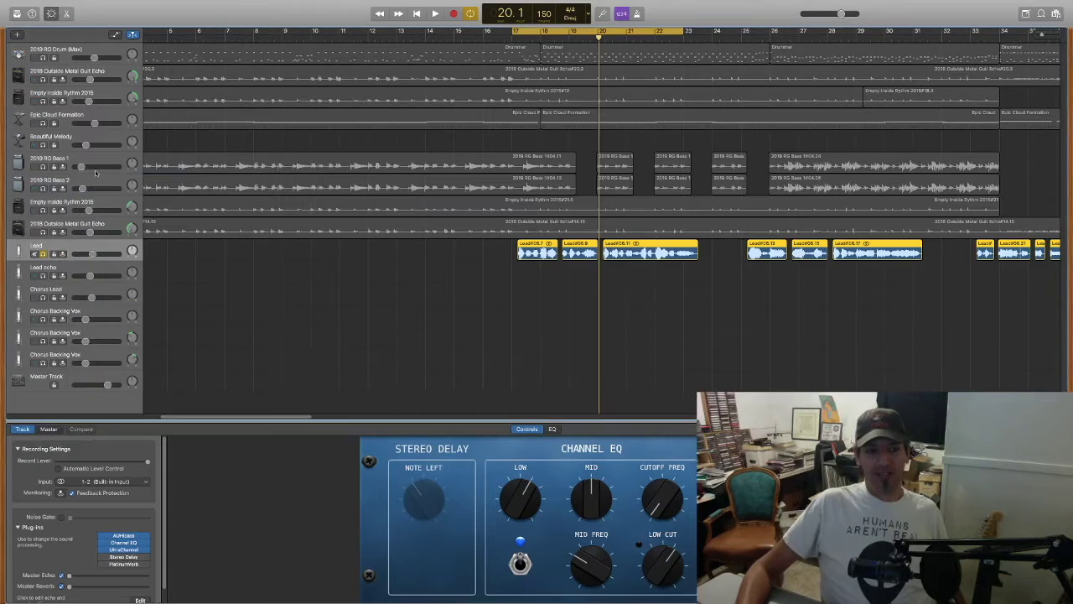
Open the Lead track's PlatinumVerb, play the vocal with the Bright Long Verb reverb and looping switched off, and close the plug-in window
mouse_move(134, 560)
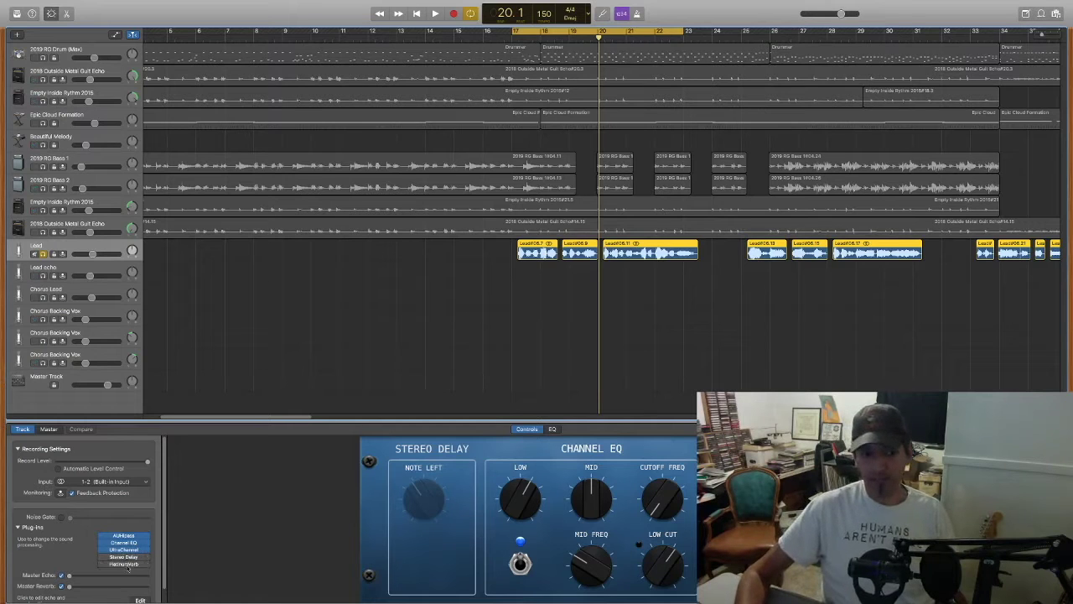
click(125, 564)
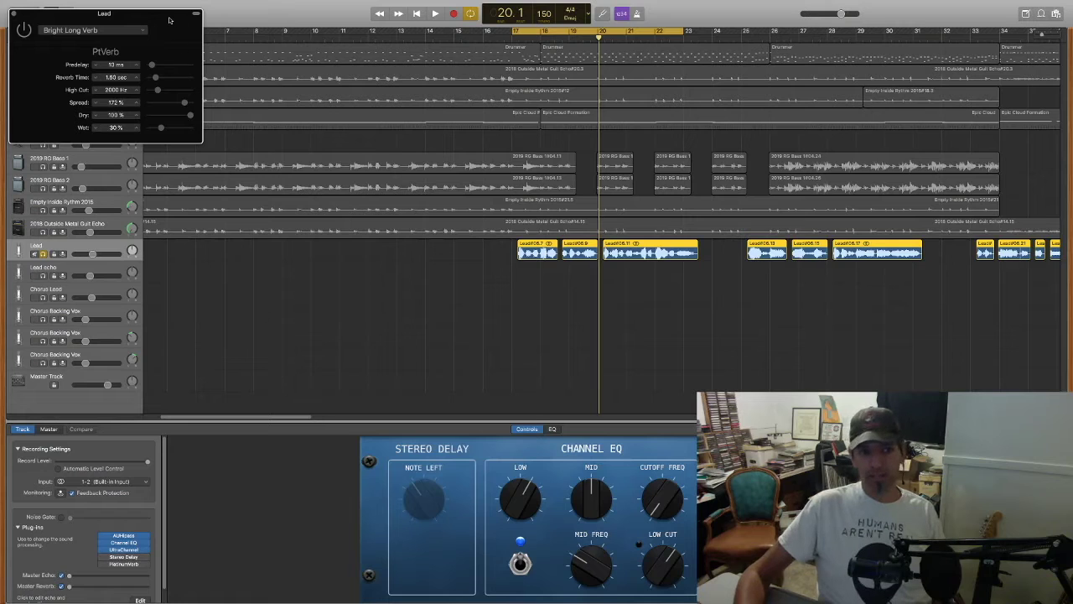
drag(170, 19, 256, 24)
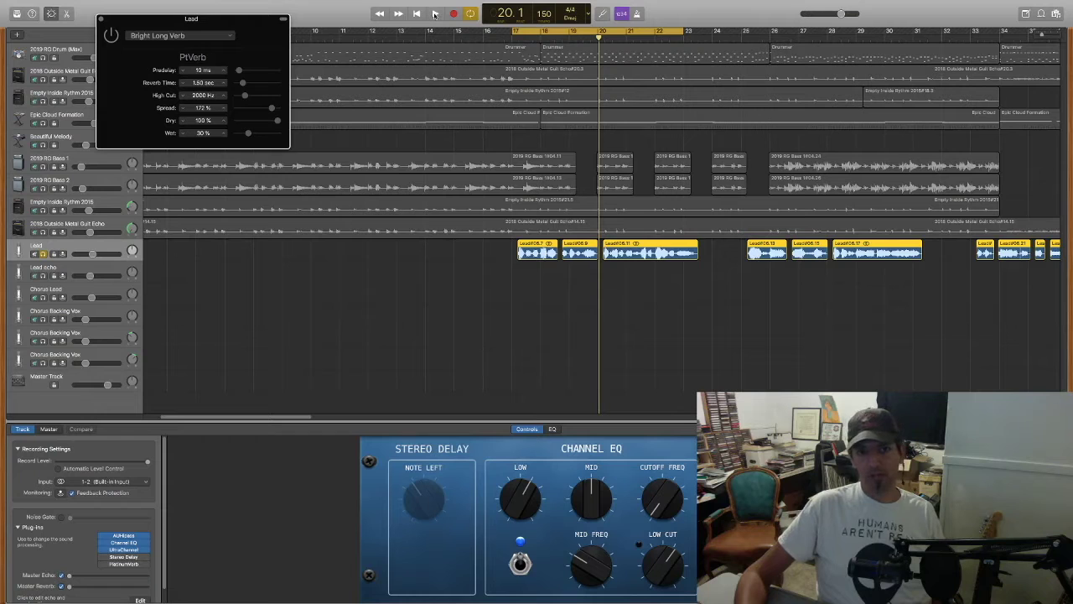
click(435, 13)
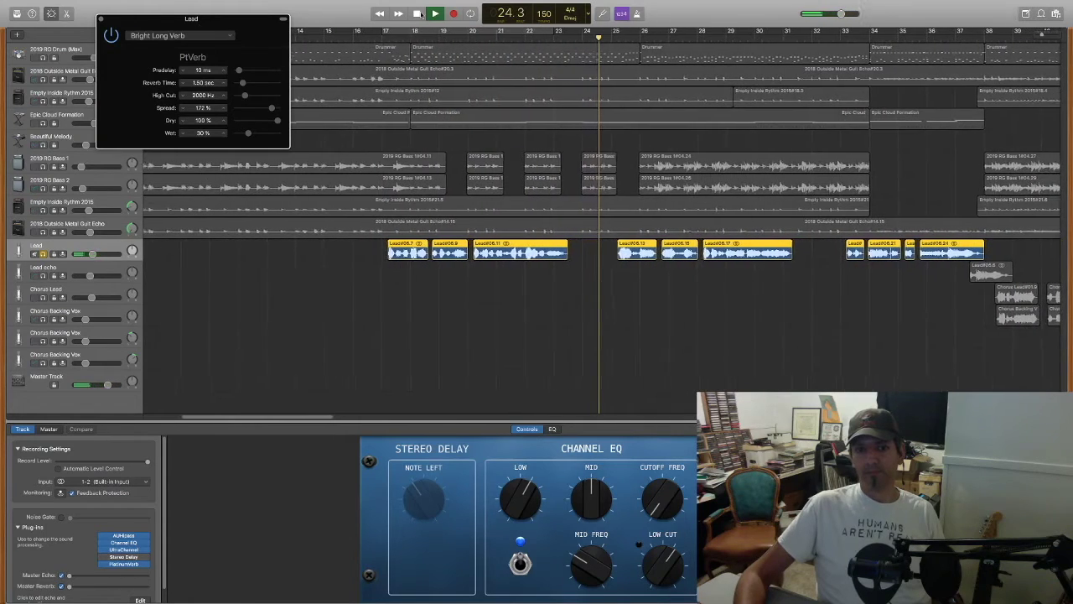
key(space)
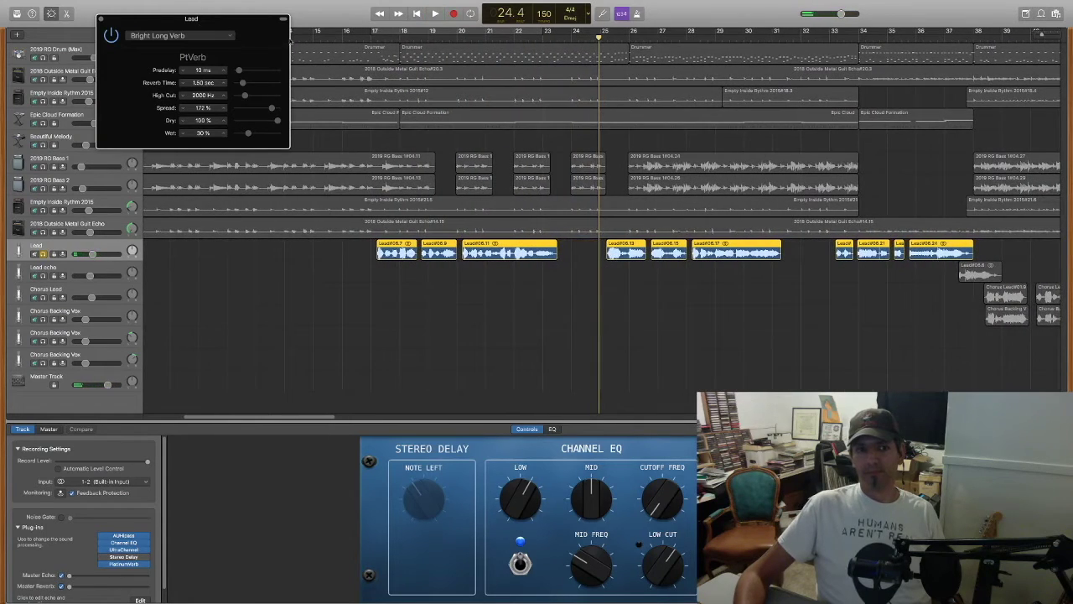
click(100, 19)
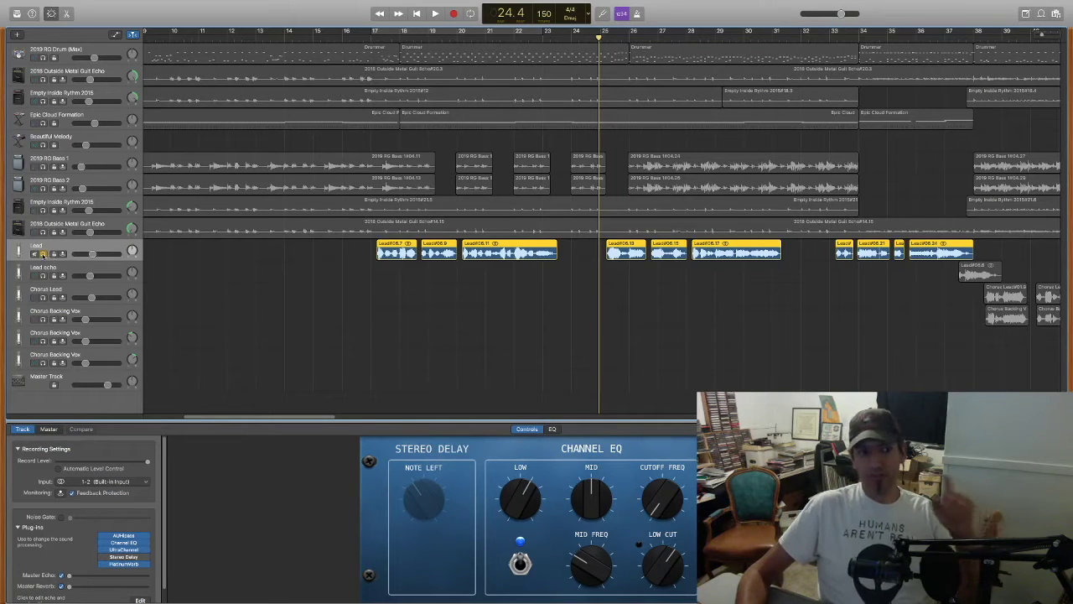
Take the Lead track out of solo and play the full mix through the first verse vocals from just before bar 17
click(43, 253)
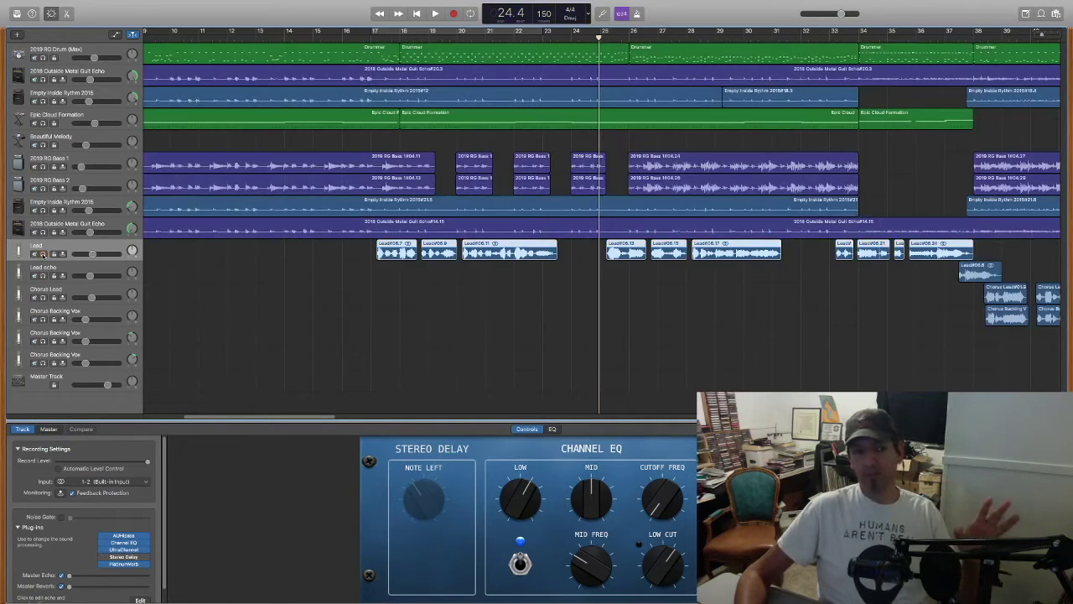
click(358, 34)
key(space)
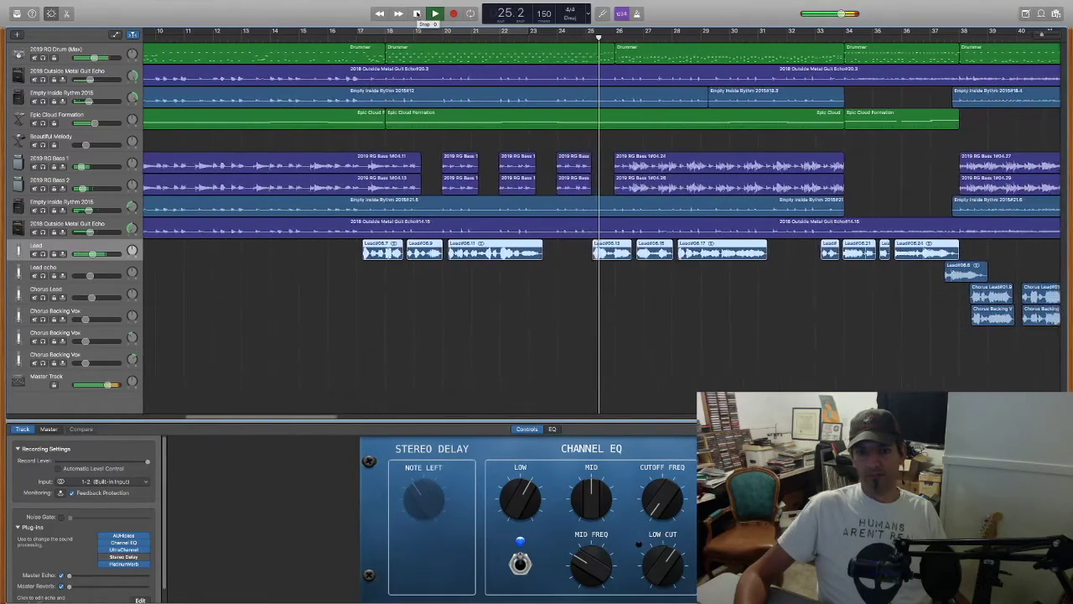
click(417, 13)
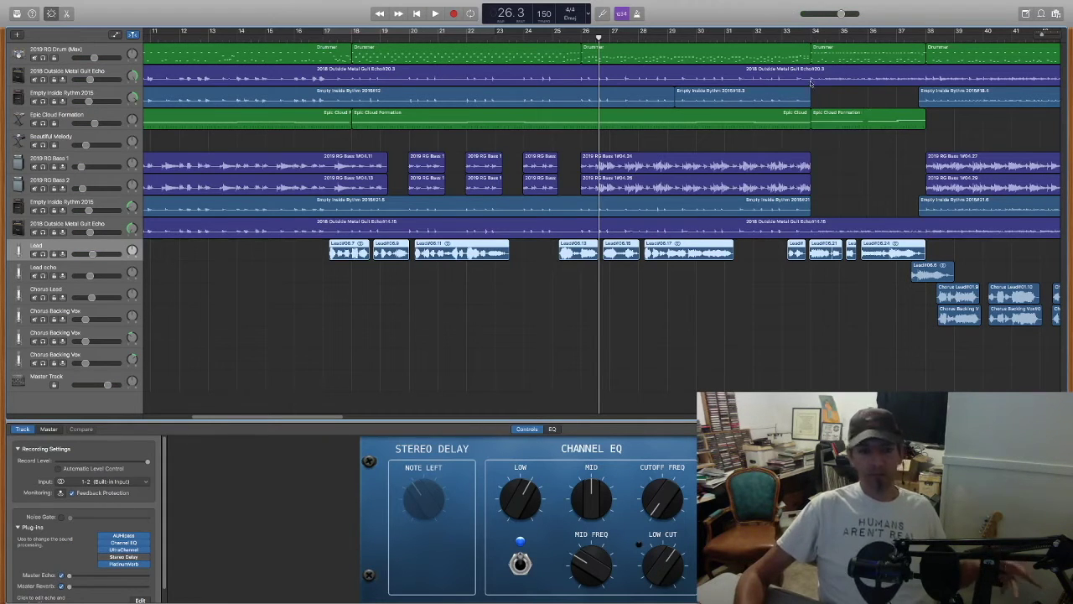
Replay the full mix from just before bar 17 while toggling the Lead track's PlatinumVerb for comparison, leaving the reverb switched on
click(316, 38)
key(space)
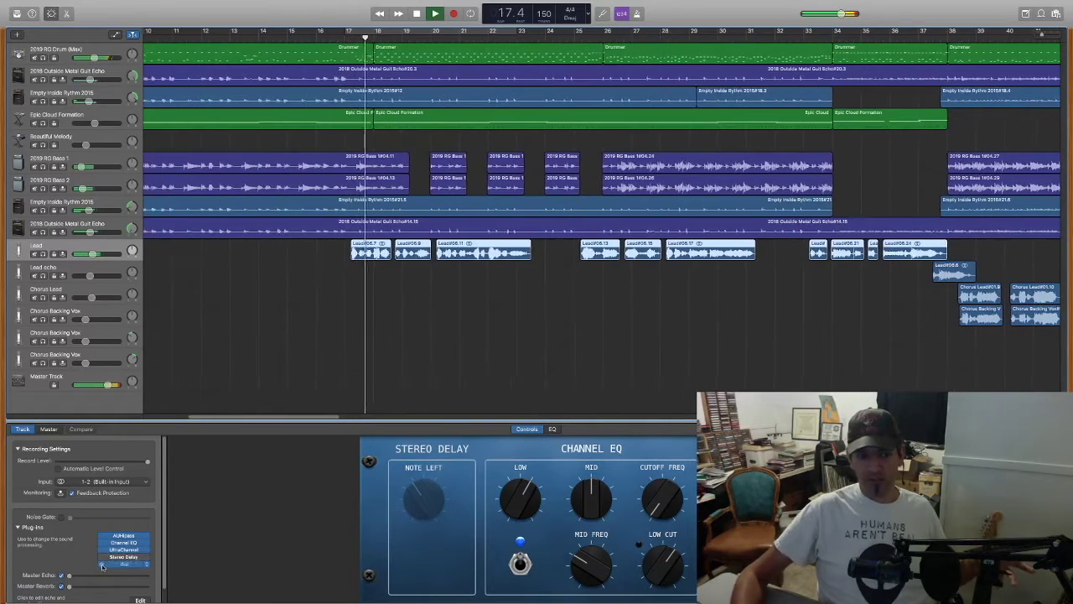
click(101, 557)
click(98, 562)
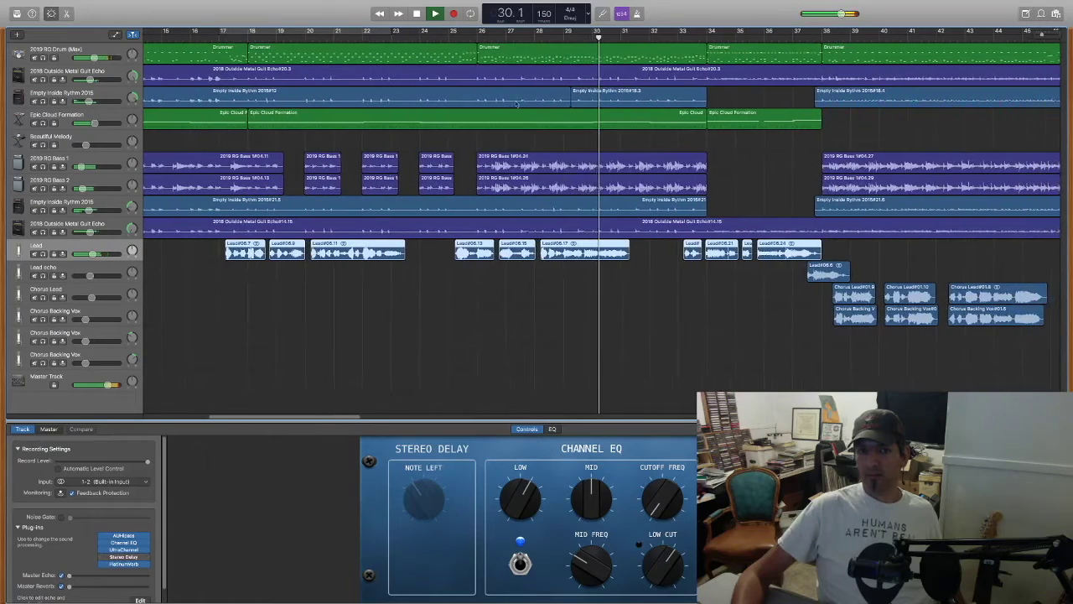
click(417, 14)
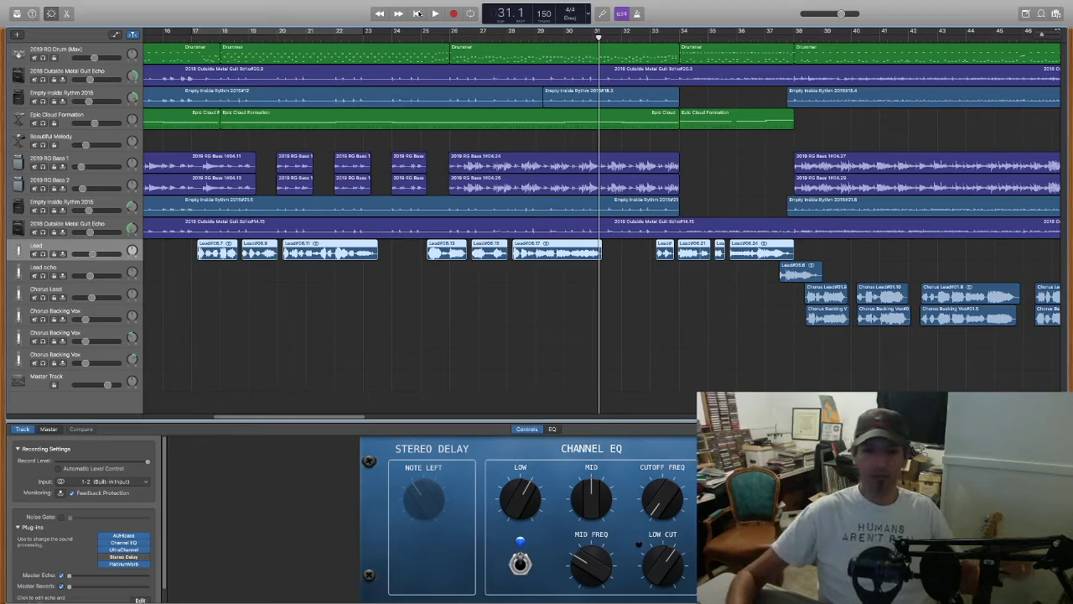
Play the full mix from bar 33.4 up to the start of the chorus and stop playback
click(670, 38)
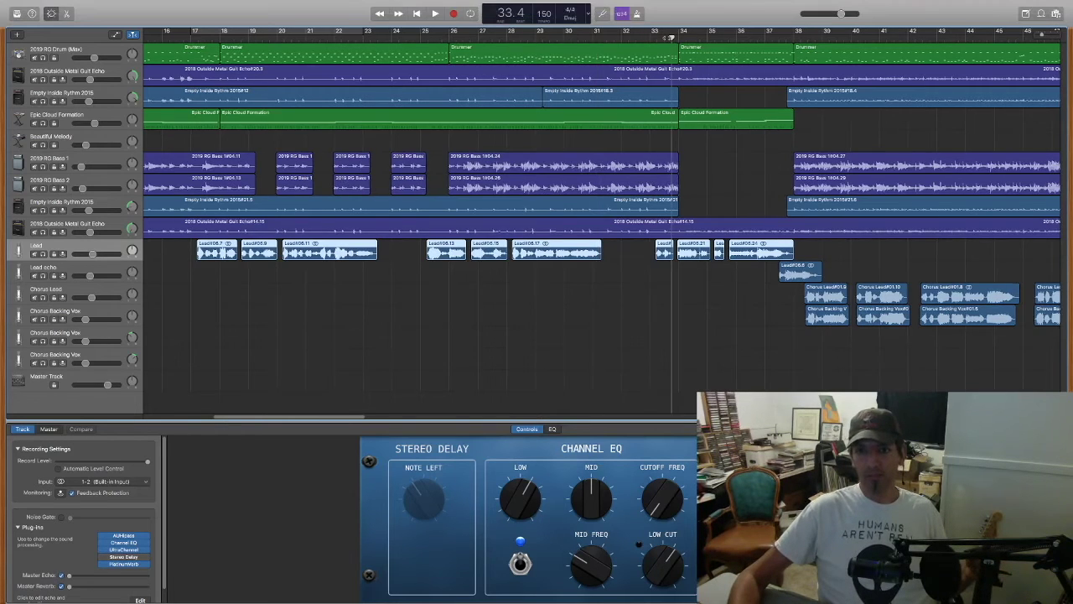
key(space)
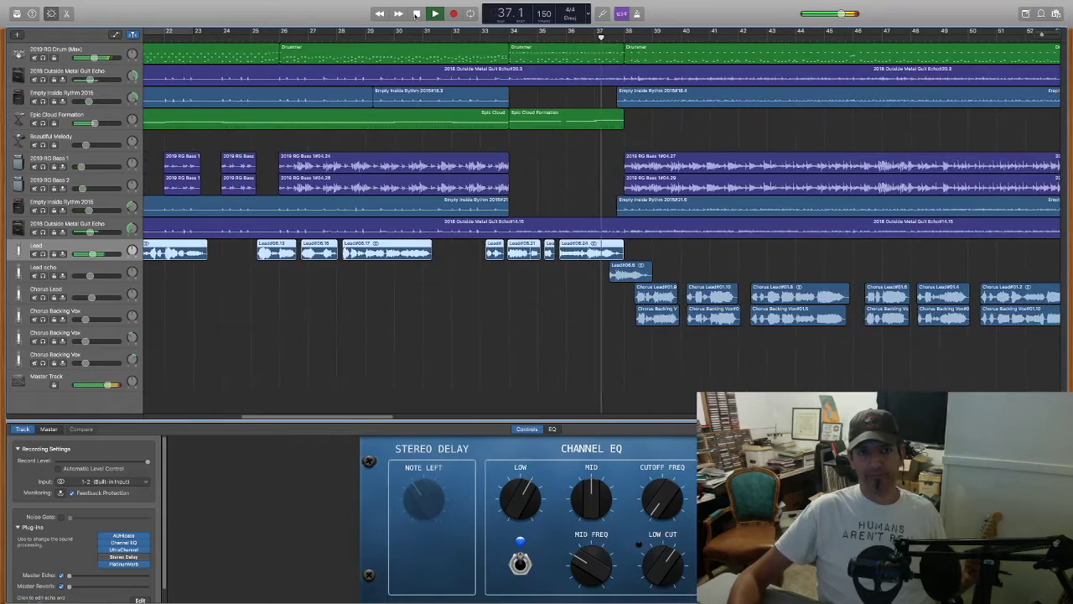
click(416, 14)
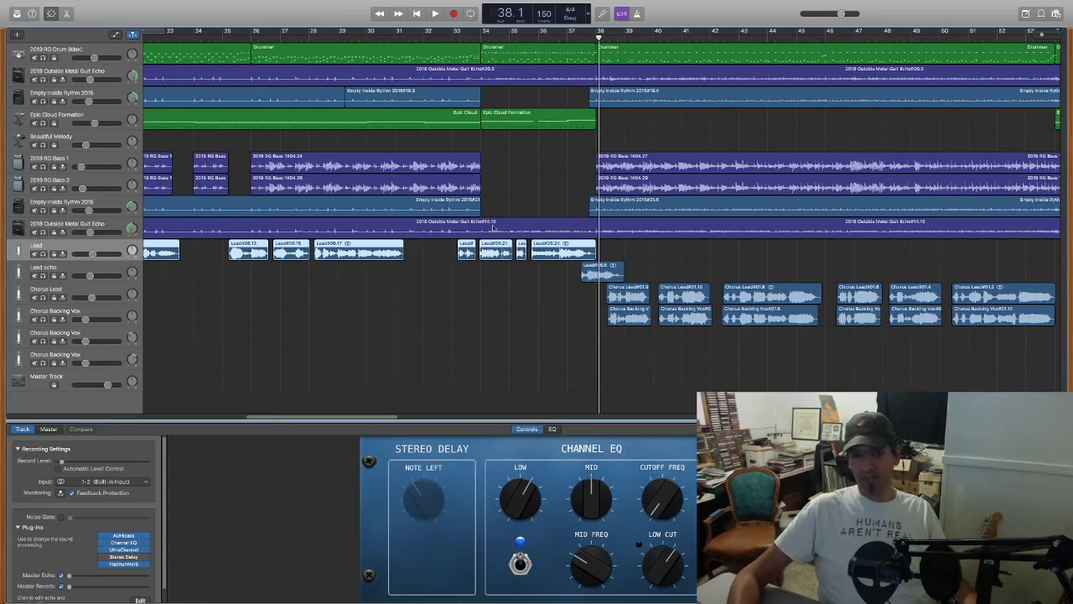
Look through the rest of the arrangement after bar 38, selecting the Drummer and first Outside Metal Guit Echo regions near bar 106 in turn
scroll(630, 360, right, 15)
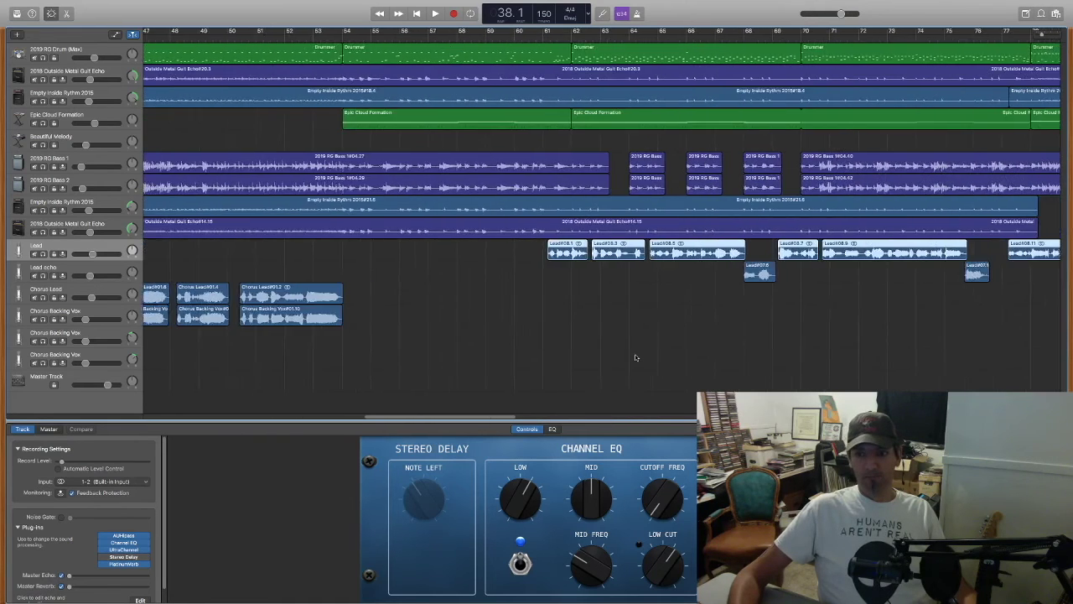
scroll(635, 357, right, 10)
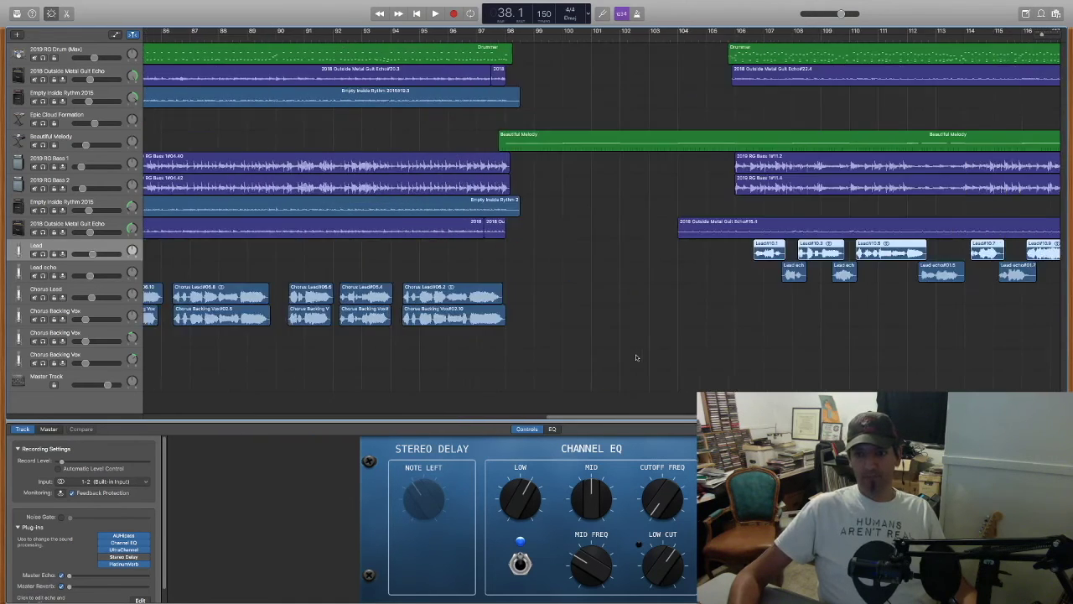
scroll(636, 357, right, 3)
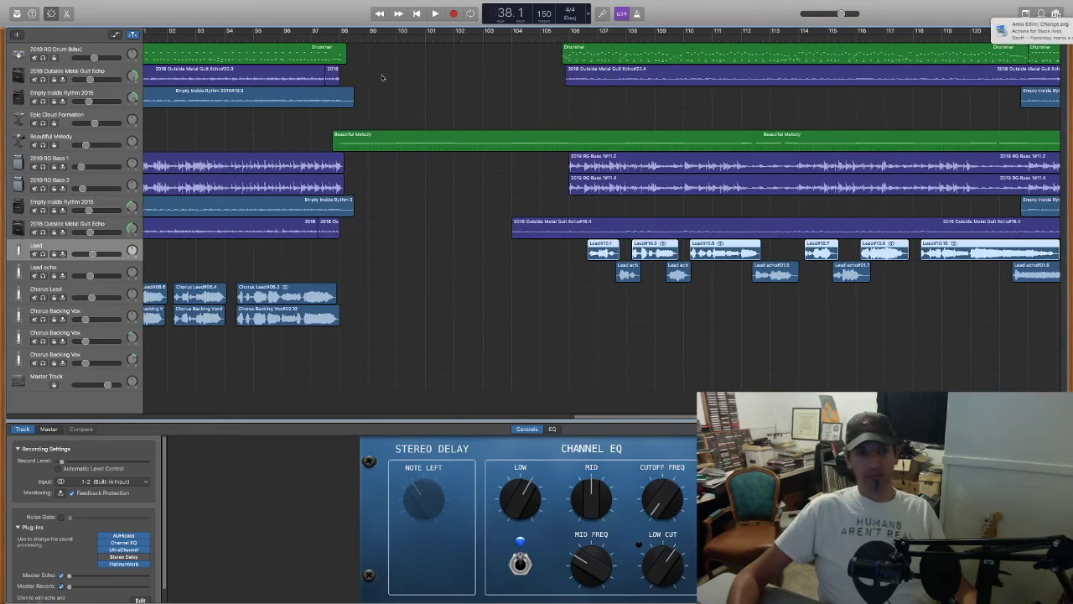
click(610, 53)
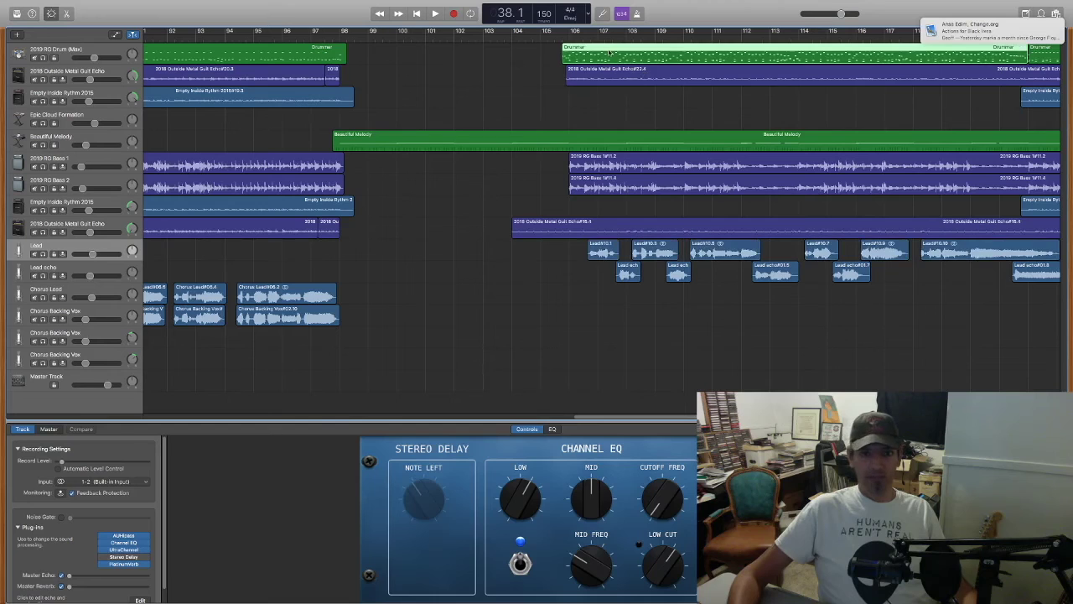
click(608, 78)
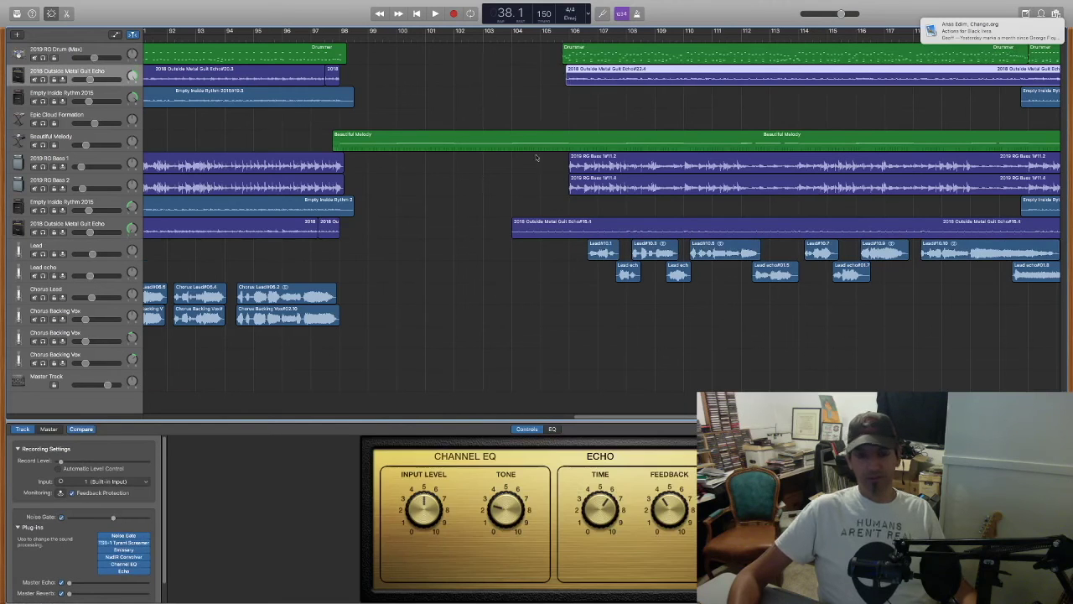
scroll(515, 267, right, 4)
scroll(518, 262, right, 2)
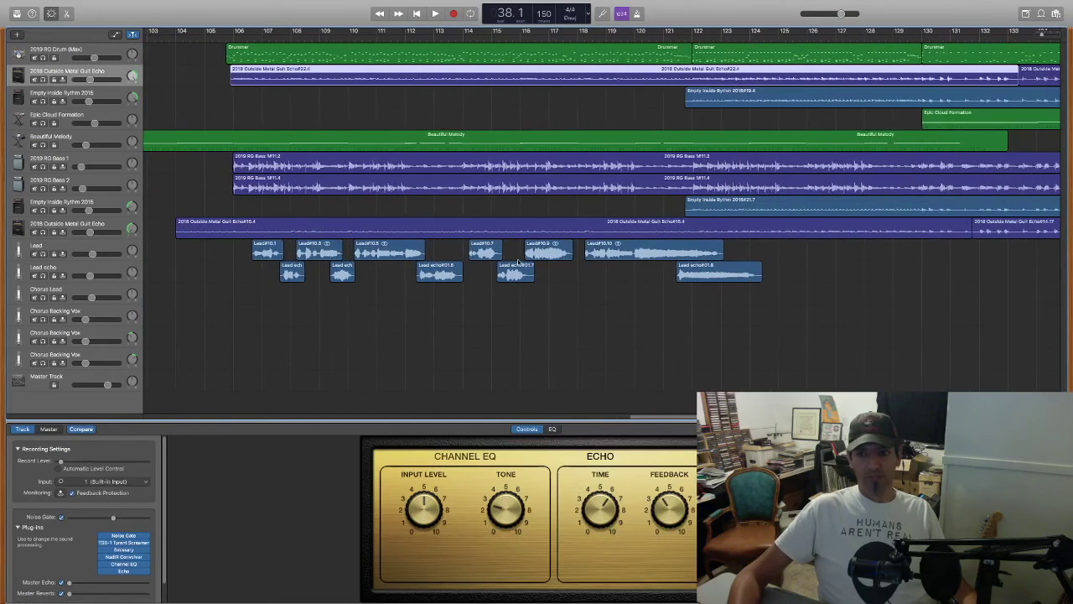
scroll(622, 302, right, 10)
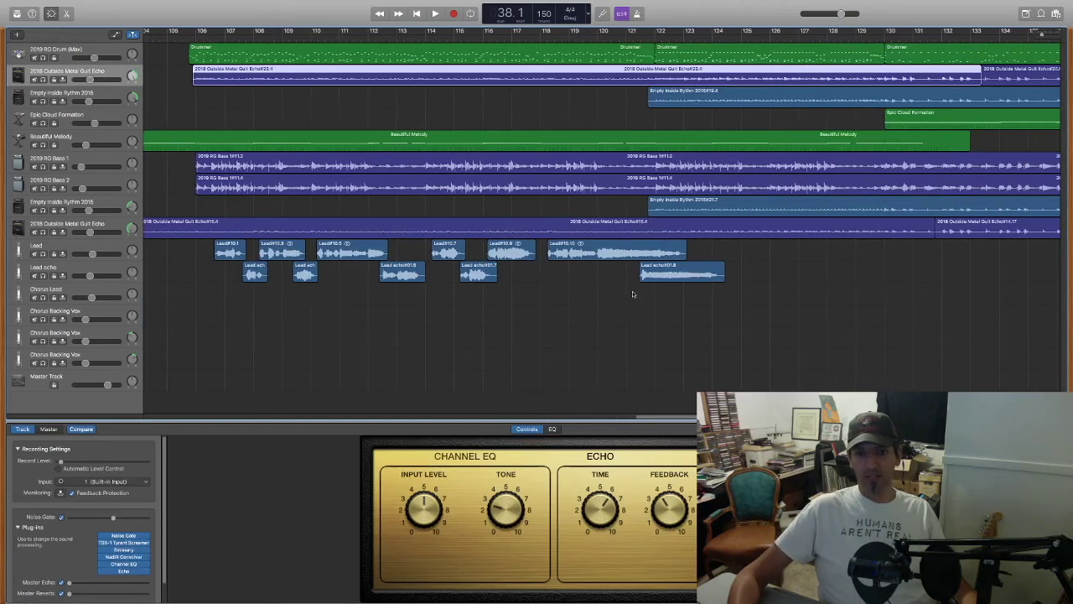
scroll(654, 296, right, 6)
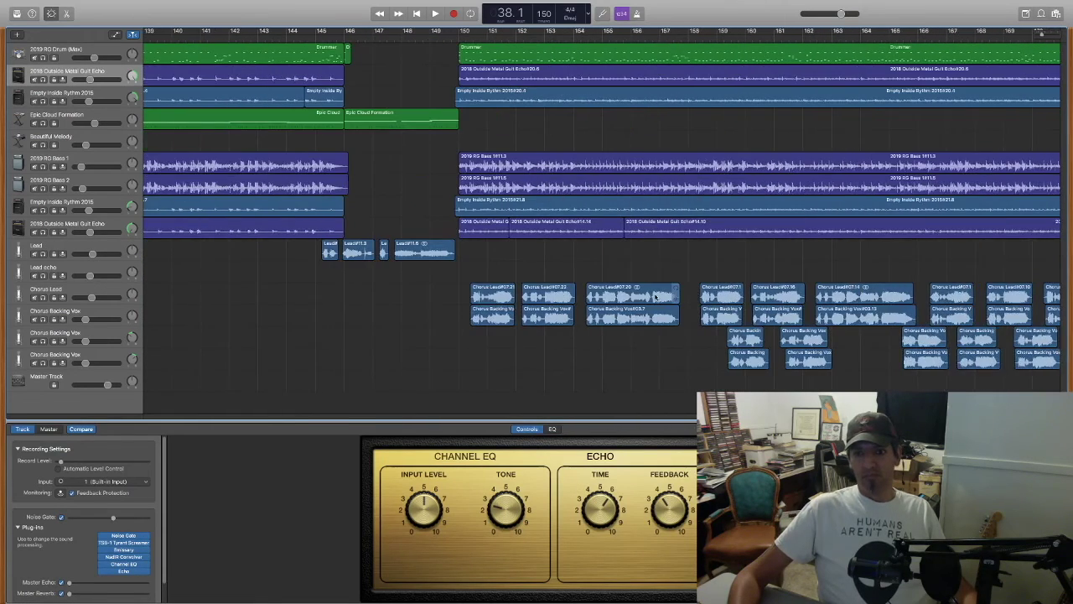